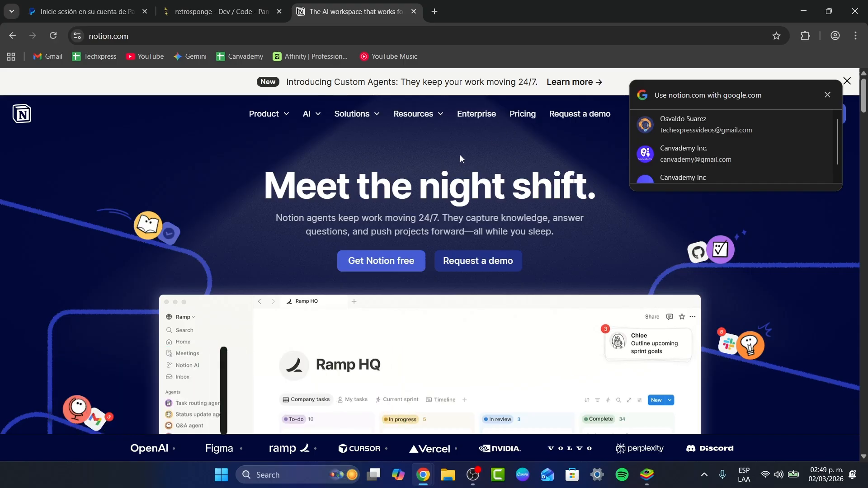
- Sign in to Notion with the first suggested Google account and dismiss the Custom Agents announcement
{"action": "left_click", "coordinate": [741, 125]}
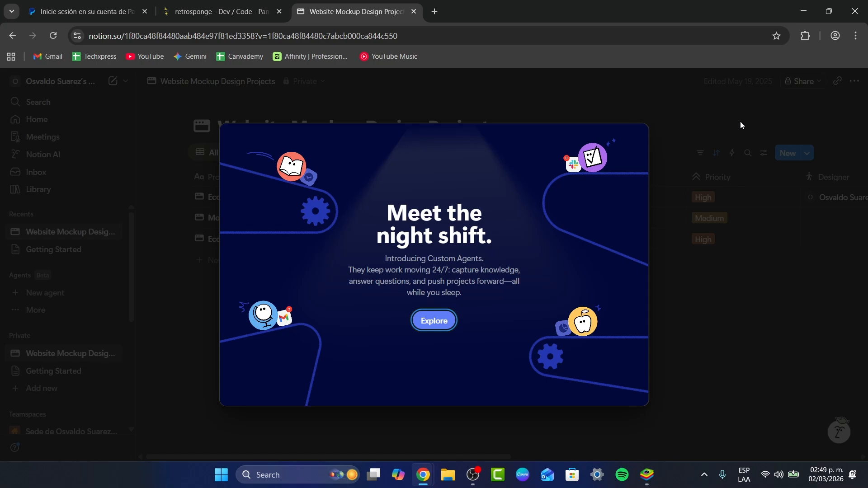
{"action": "left_click", "coordinate": [739, 121]}
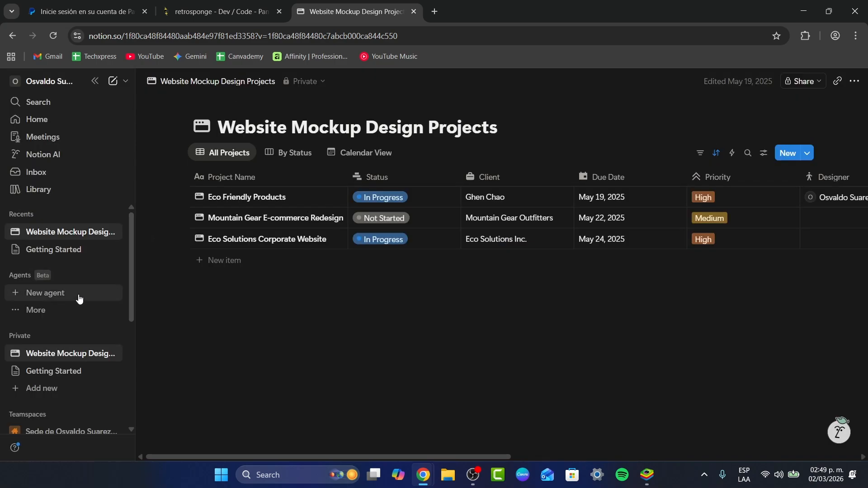
- Open the private Getting Started page and delete all of its content, including the title
{"action": "scroll", "coordinate": [75, 330], "scroll_direction": "down", "scroll_amount": 1}
{"action": "left_click", "coordinate": [64, 316]}
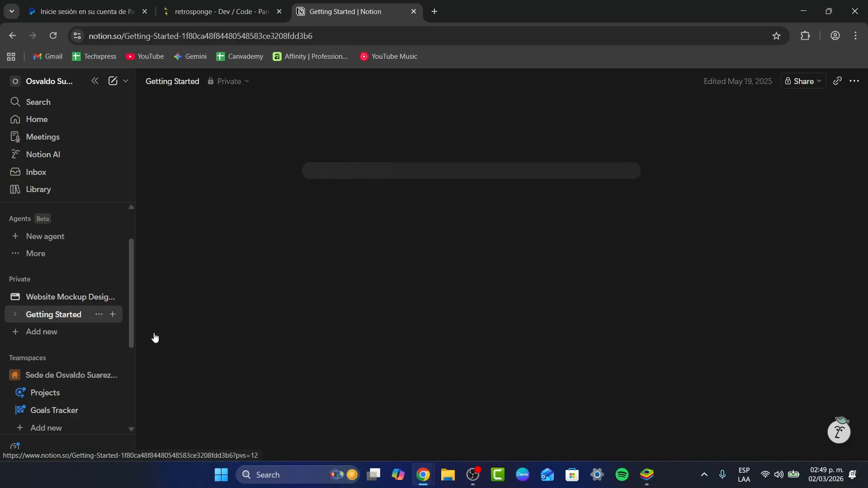
{"action": "scroll", "coordinate": [594, 398], "scroll_direction": "down", "scroll_amount": 1}
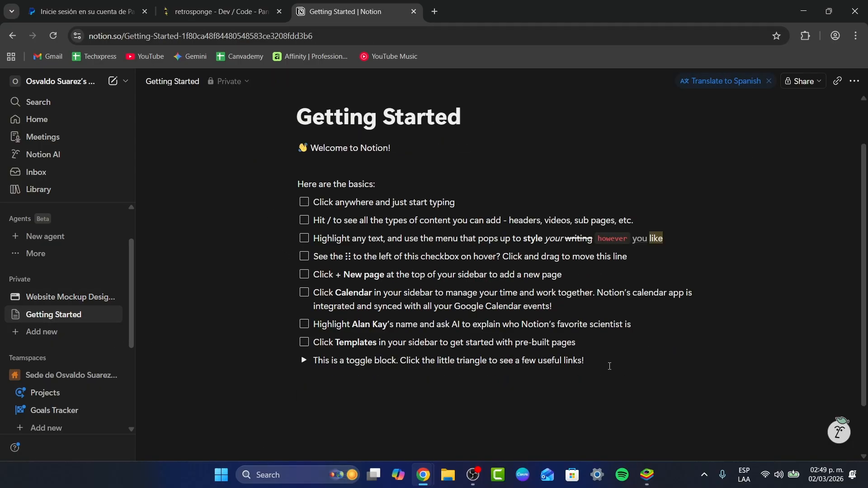
{"action": "key", "text": "ctrl+a"}
{"action": "key", "text": "BackSpace"}
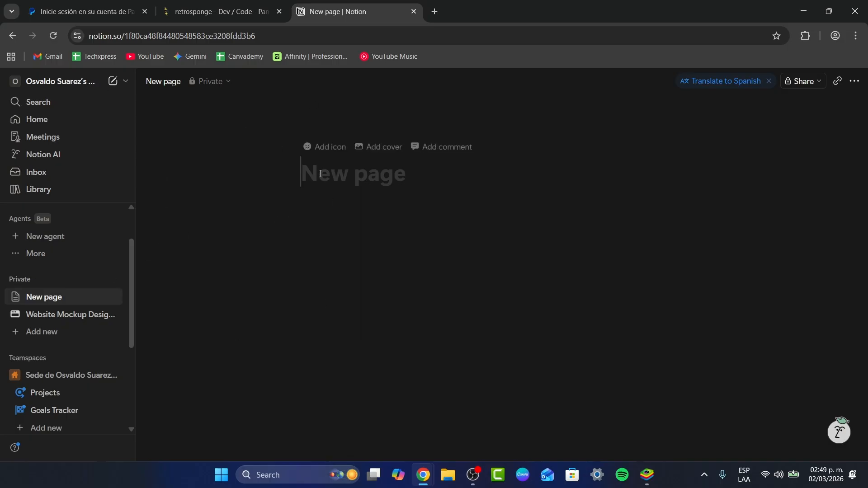
- Insert a Notion AI "Ask a question" prompt in the body of the empty page
{"action": "type", "text": "/"}
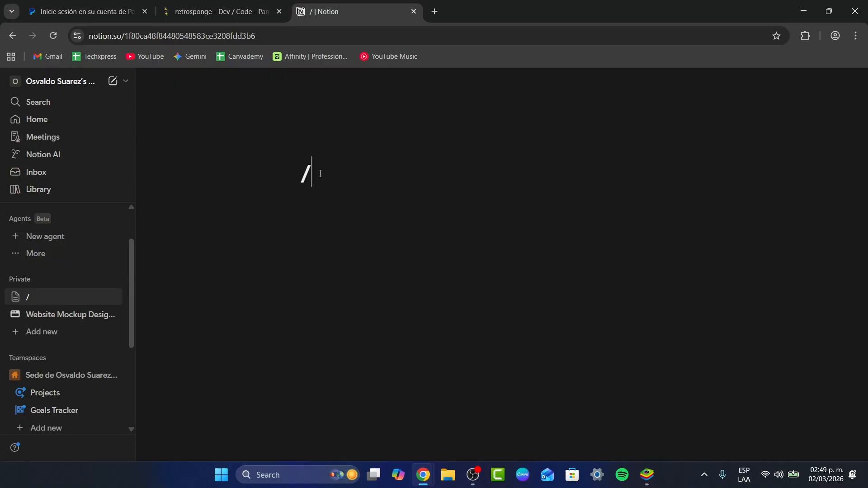
{"action": "key", "text": "BackSpace"}
{"action": "left_click", "coordinate": [331, 261]}
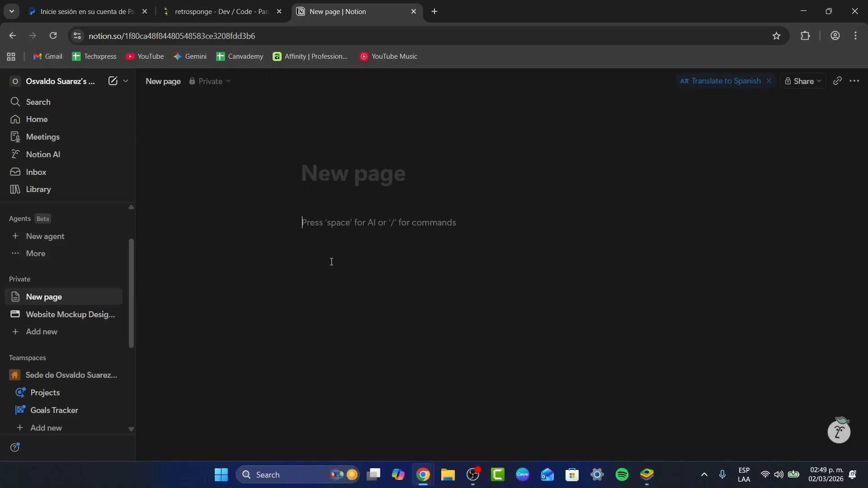
{"action": "type", "text": "/"}
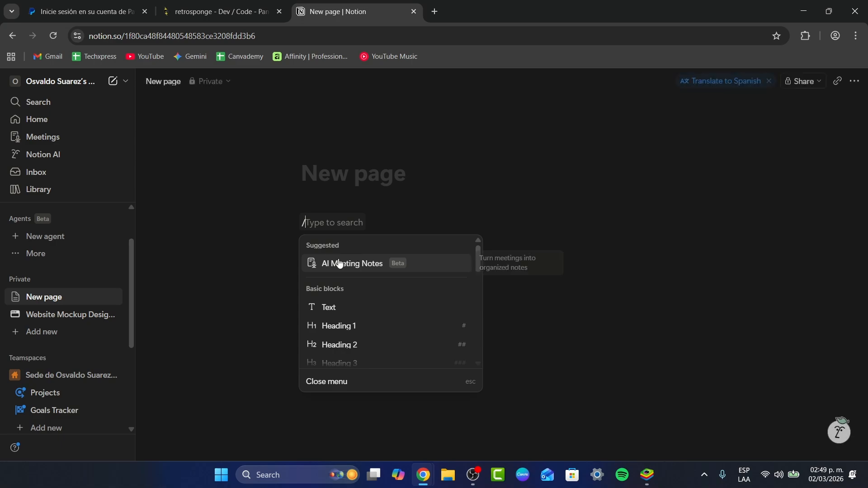
{"action": "scroll", "coordinate": [355, 305], "scroll_direction": "down", "scroll_amount": 3}
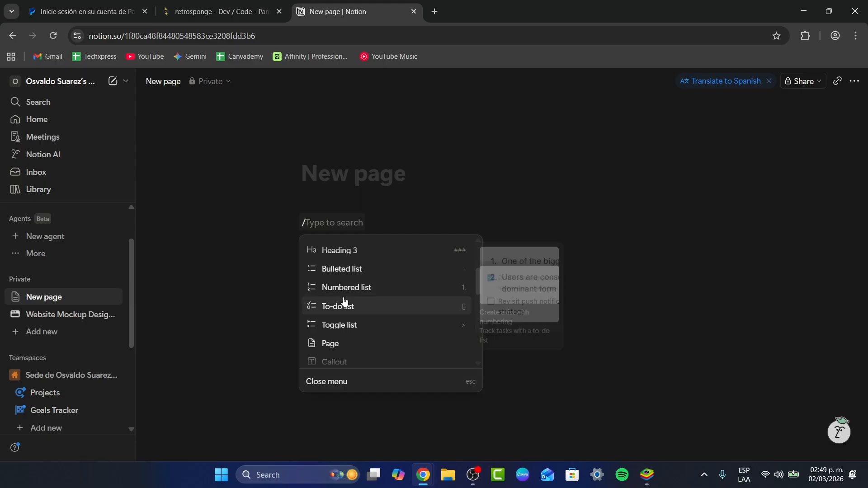
{"action": "scroll", "coordinate": [378, 299], "scroll_direction": "down", "scroll_amount": 4}
{"action": "scroll", "coordinate": [378, 294], "scroll_direction": "down", "scroll_amount": 3}
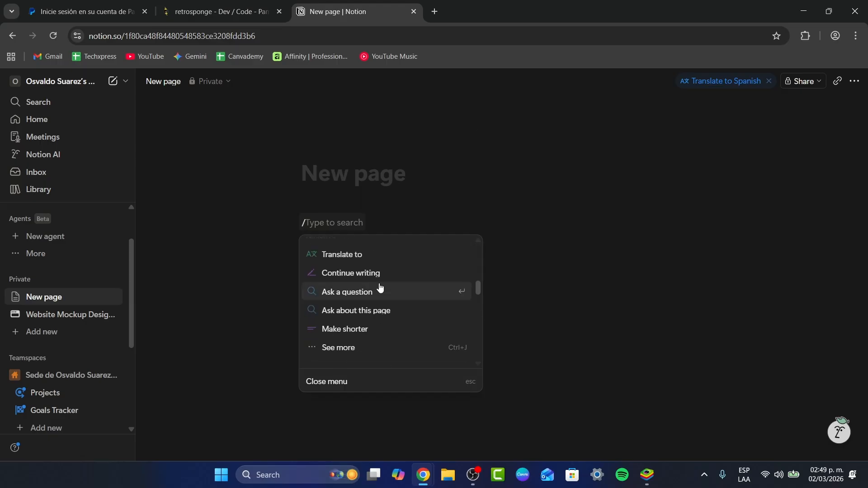
{"action": "scroll", "coordinate": [373, 292], "scroll_direction": "up", "scroll_amount": 3}
{"action": "scroll", "coordinate": [387, 317], "scroll_direction": "down", "scroll_amount": 2}
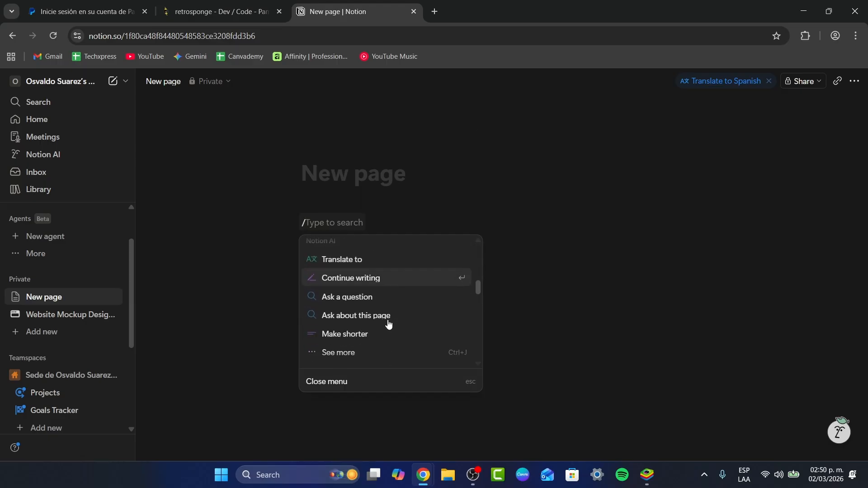
{"action": "left_click", "coordinate": [400, 292]}
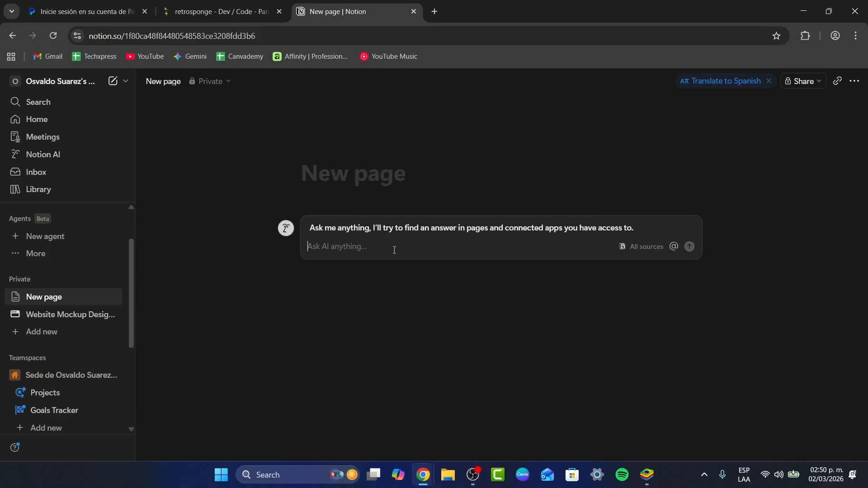
- Ask Notion AI "how do i get started in notion"
{"action": "type", "text": "how do "}
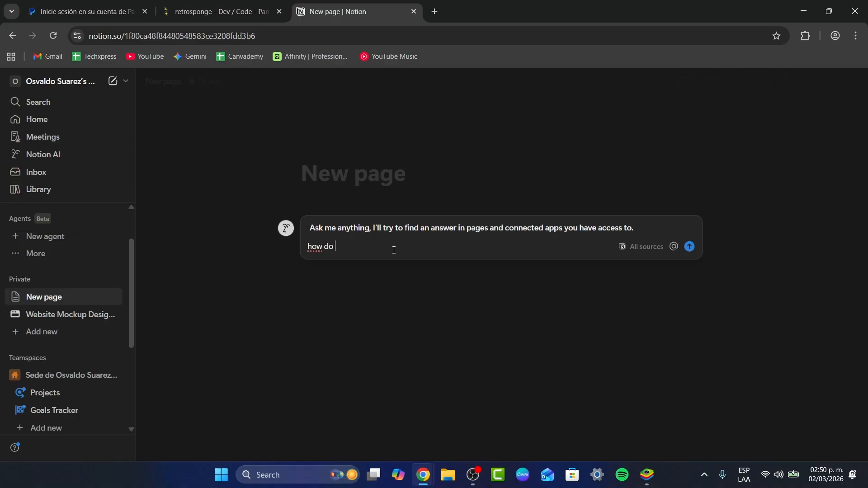
{"action": "type", "text": "i get started in notion"}
{"action": "key", "text": "Return"}
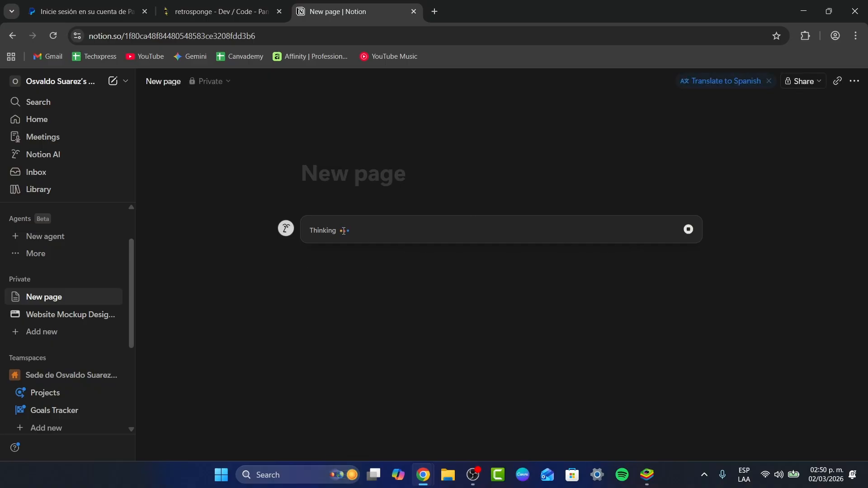
- Switch to the Website Mockup Design Projects database, discarding the AI response, and look over its project entries
{"action": "left_click", "coordinate": [81, 314]}
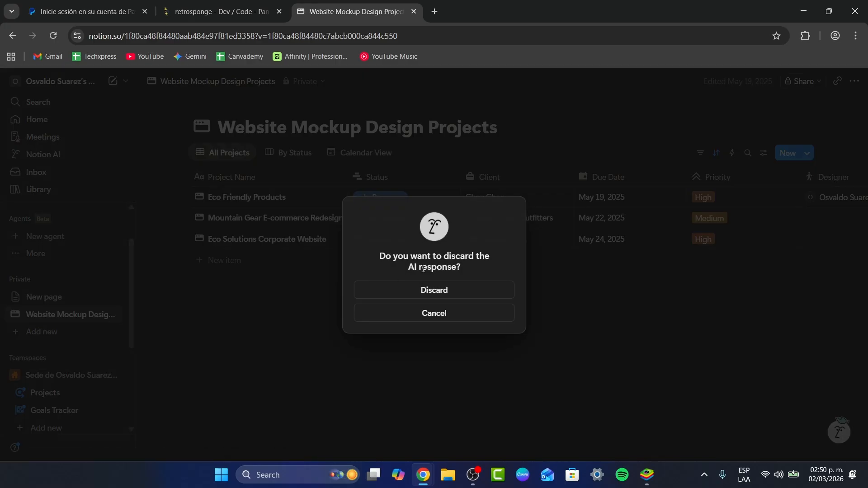
{"action": "left_click", "coordinate": [449, 295]}
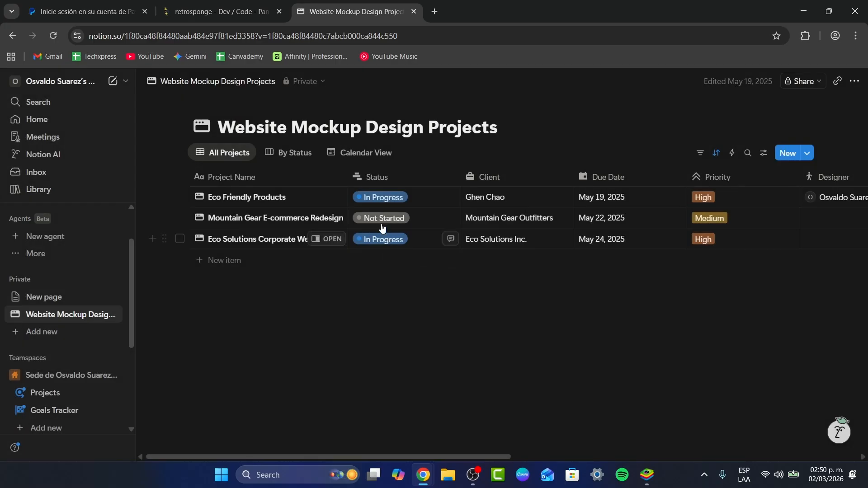
{"action": "left_click", "coordinate": [297, 197]}
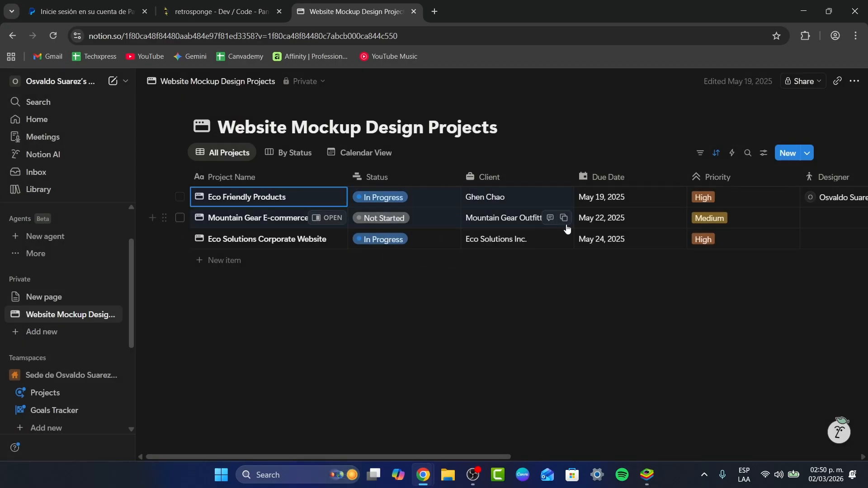
{"action": "left_click", "coordinate": [249, 270]}
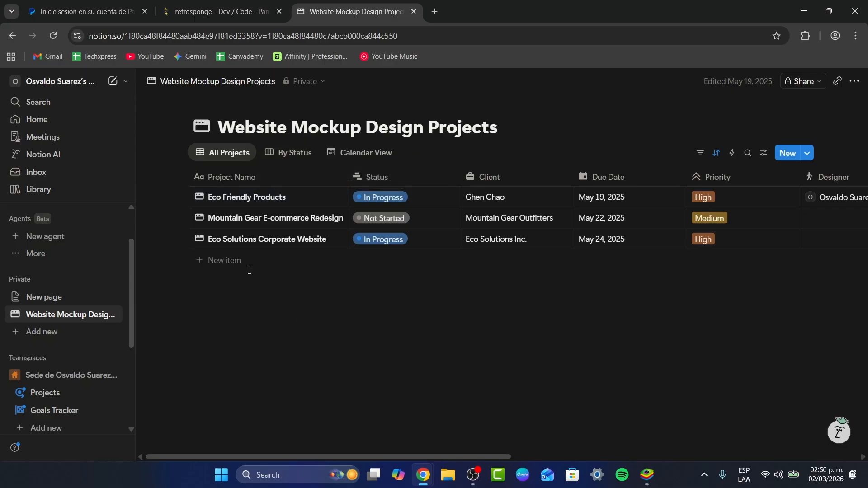
- Return to the blank private page and title it "Getting Started on Youtube"
{"action": "left_click", "coordinate": [52, 298]}
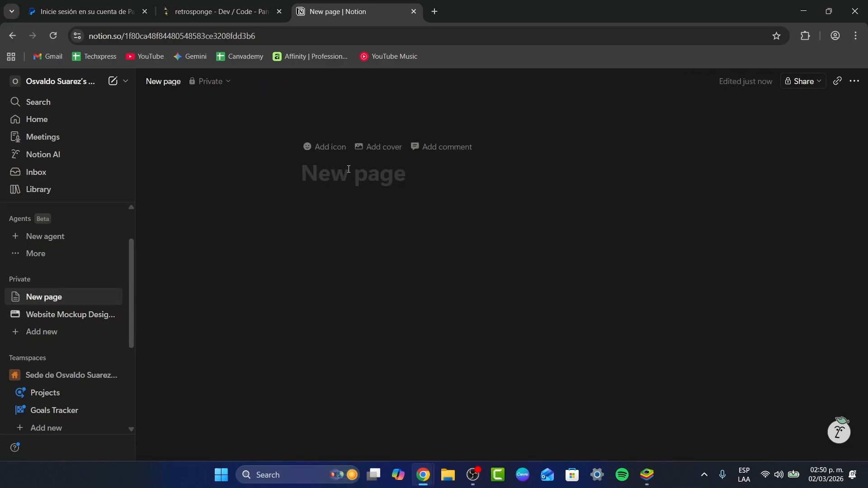
{"action": "type", "text": "Getting "}
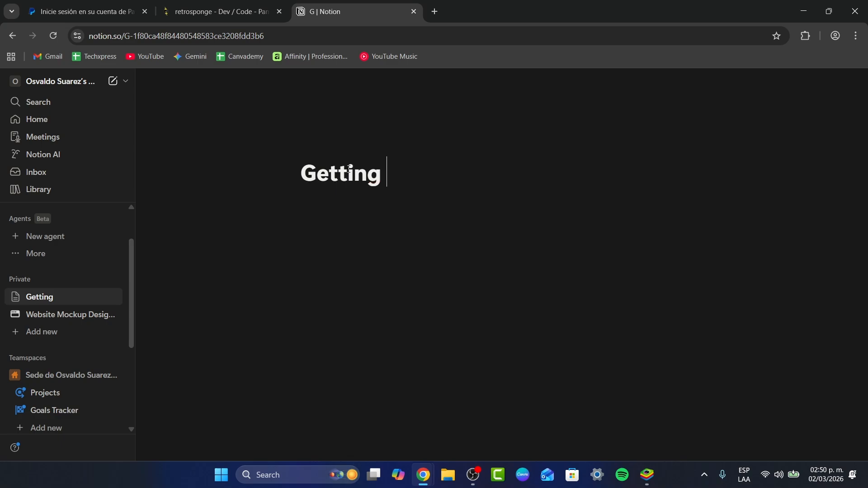
{"action": "type", "text": "Started on YO"}
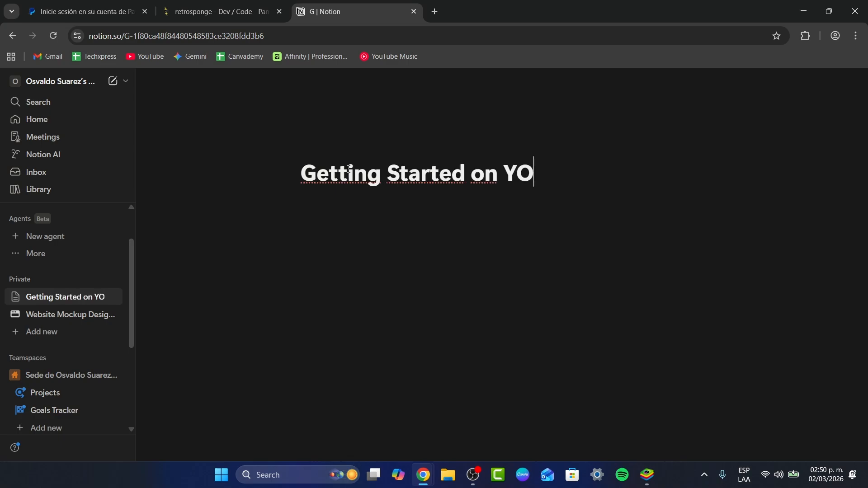
{"action": "key", "text": "BackSpace"}
{"action": "type", "text": "outbe"}
{"action": "key", "text": "BackSpace"}
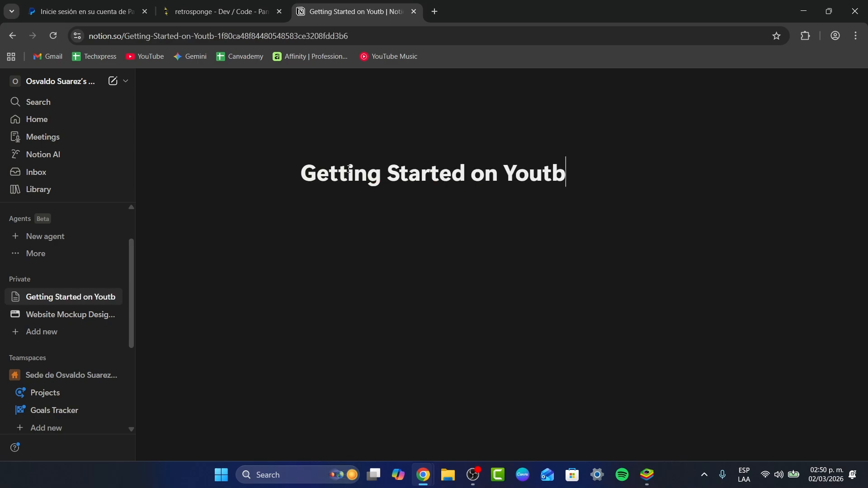
{"action": "key", "text": "BackSpace"}
{"action": "type", "text": "ube"}
{"action": "key", "text": "Return"}
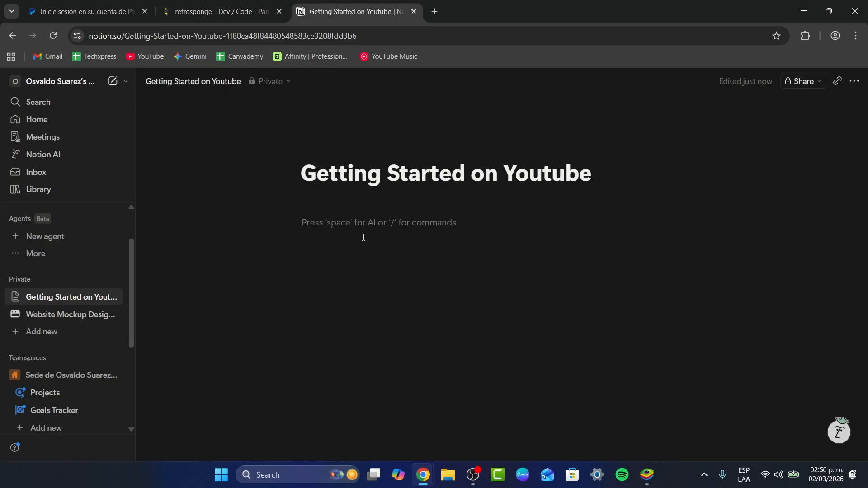
- Add the text line "How to get started" beneath the page title
{"action": "type", "text": "/"}
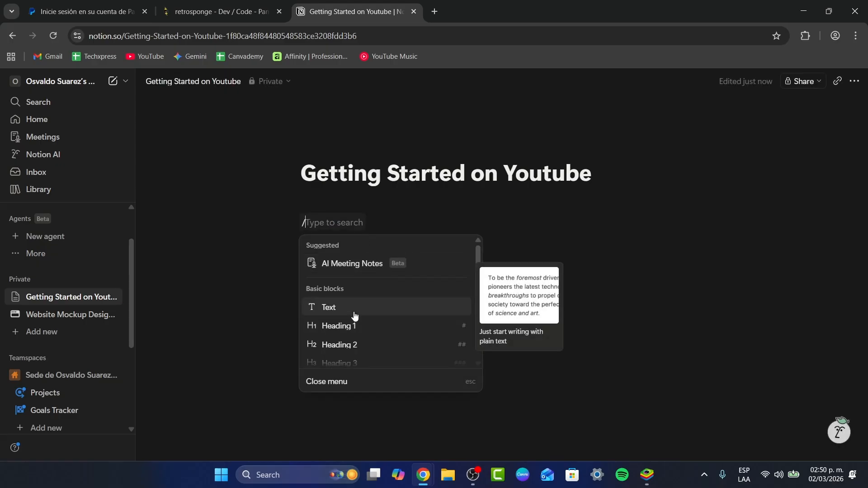
{"action": "key", "text": "BackSpace"}
{"action": "type", "text": "How to "}
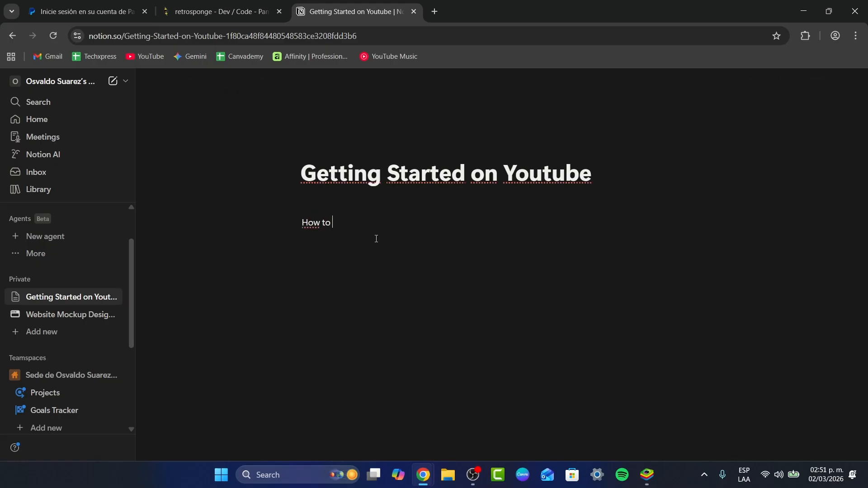
{"action": "type", "text": "get started"}
{"action": "key", "text": "Return"}
- Insert an image block below the text and upload "techexpress shops logo2" from the Downloads folder
{"action": "type", "text": "/"}
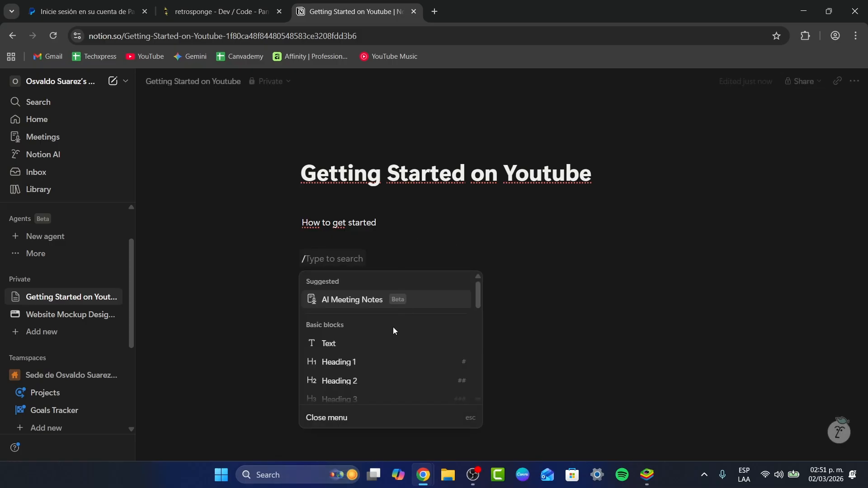
{"action": "scroll", "coordinate": [392, 327], "scroll_direction": "down", "scroll_amount": 5}
{"action": "scroll", "coordinate": [388, 345], "scroll_direction": "down", "scroll_amount": 2}
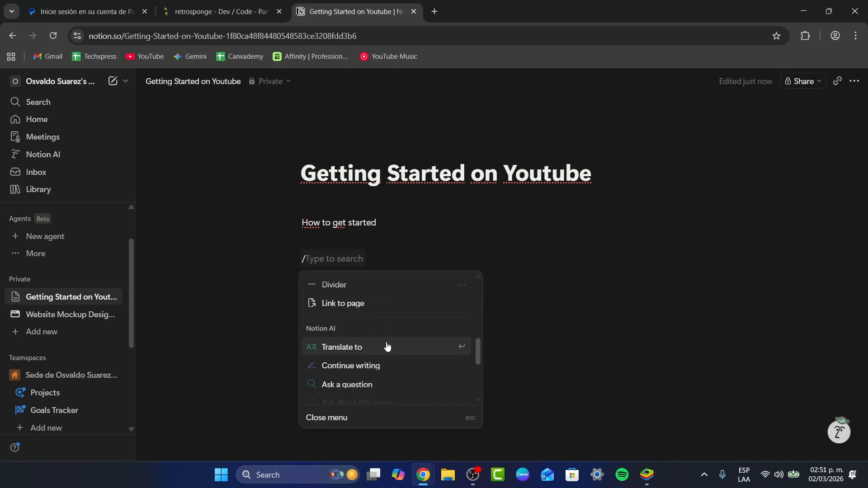
{"action": "scroll", "coordinate": [386, 367], "scroll_direction": "down", "scroll_amount": 3}
{"action": "left_click", "coordinate": [385, 370]}
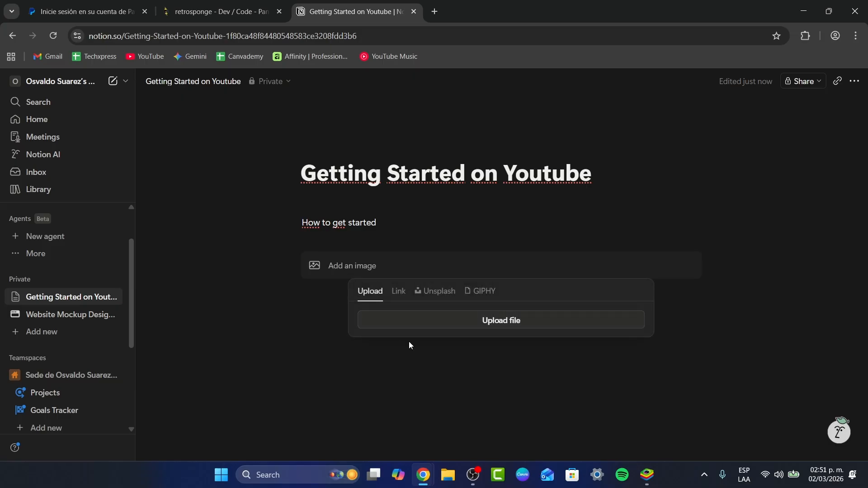
{"action": "left_click", "coordinate": [441, 320]}
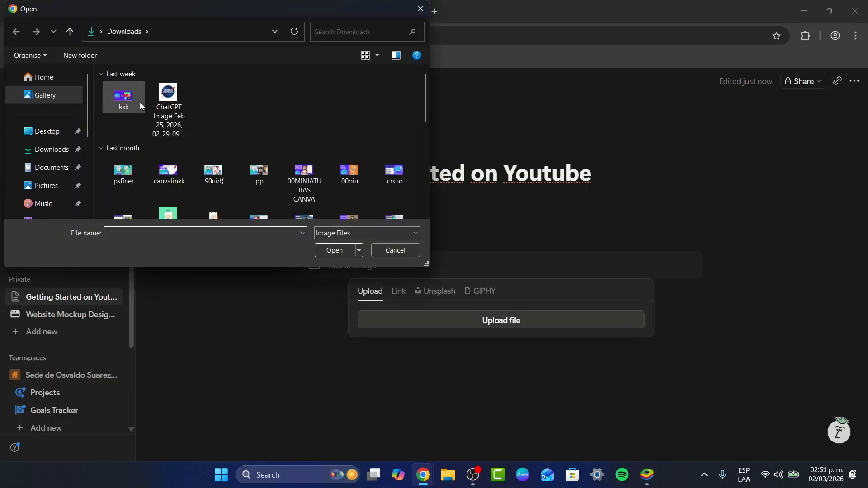
{"action": "left_click", "coordinate": [176, 97]}
{"action": "scroll", "coordinate": [216, 122], "scroll_direction": "down", "scroll_amount": 3}
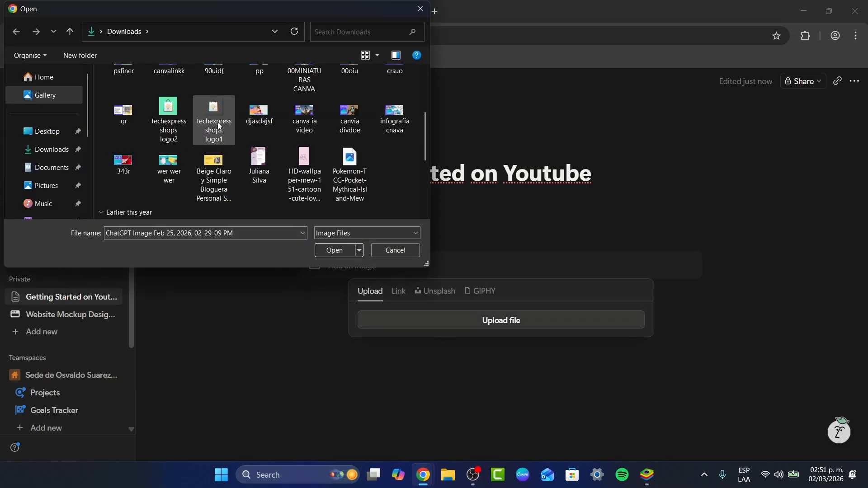
{"action": "double_click", "coordinate": [174, 113]}
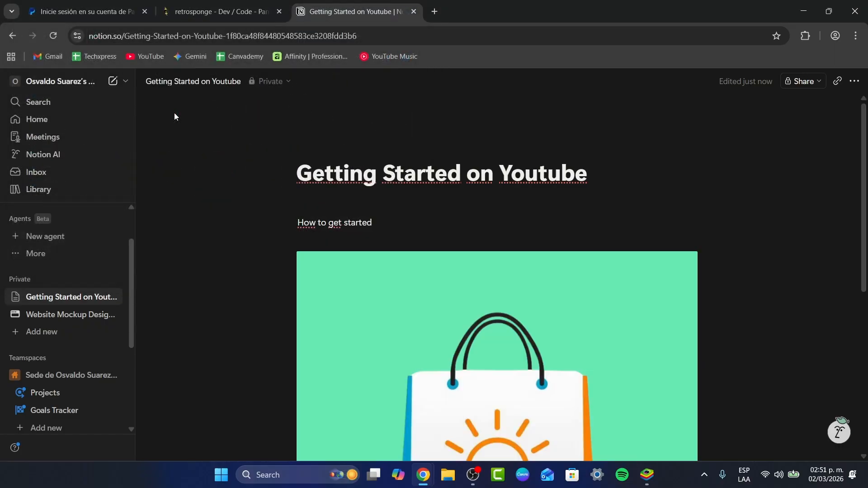
- Examine the uploaded image and its available actions, and view it in the enlarged preview
{"action": "scroll", "coordinate": [574, 305], "scroll_direction": "down", "scroll_amount": 5}
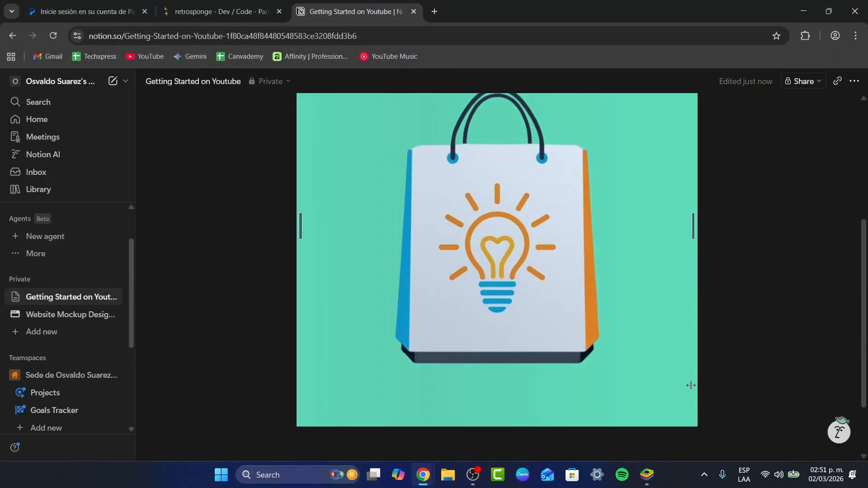
{"action": "scroll", "coordinate": [686, 328], "scroll_direction": "up", "scroll_amount": 5}
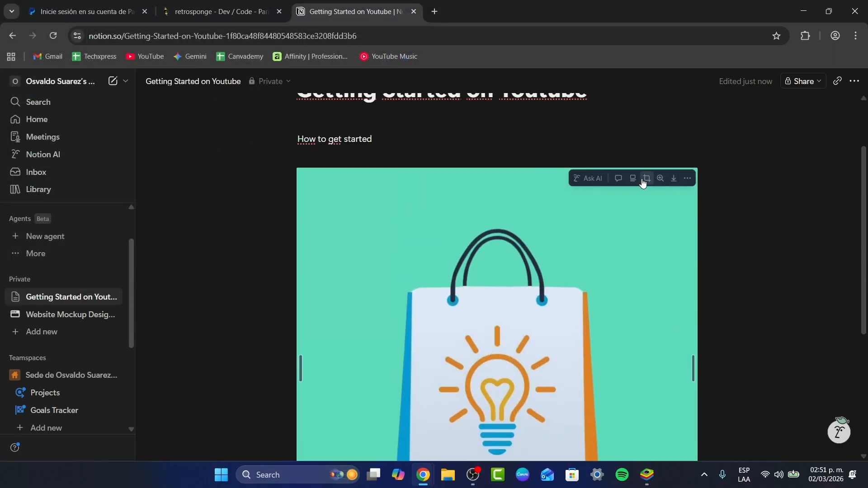
{"action": "left_click", "coordinate": [687, 178]}
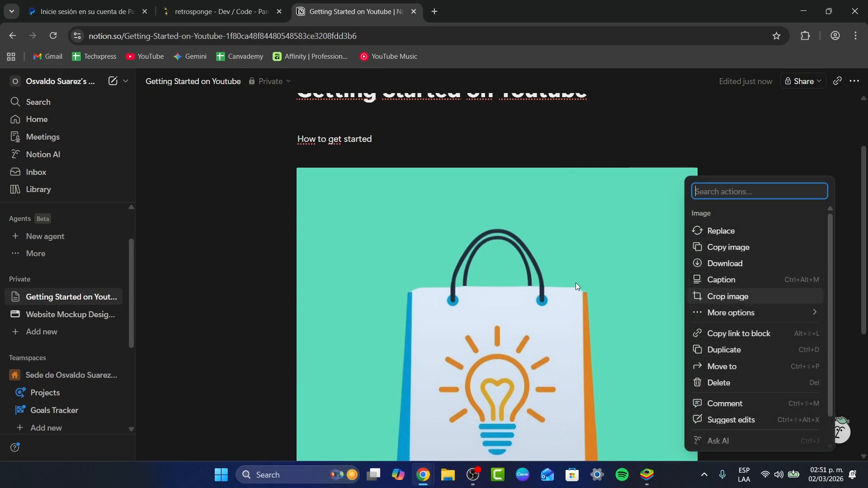
{"action": "left_click", "coordinate": [498, 281]}
{"action": "left_click", "coordinate": [497, 281]}
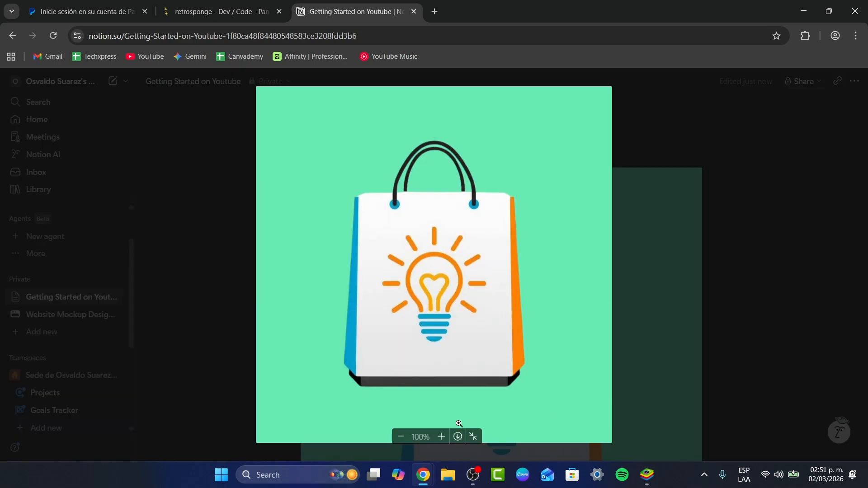
- Close the enlarged image preview and look through the sidebar's private pages, teamspaces and Notion apps
{"action": "left_click", "coordinate": [400, 436]}
{"action": "left_click", "coordinate": [641, 360]}
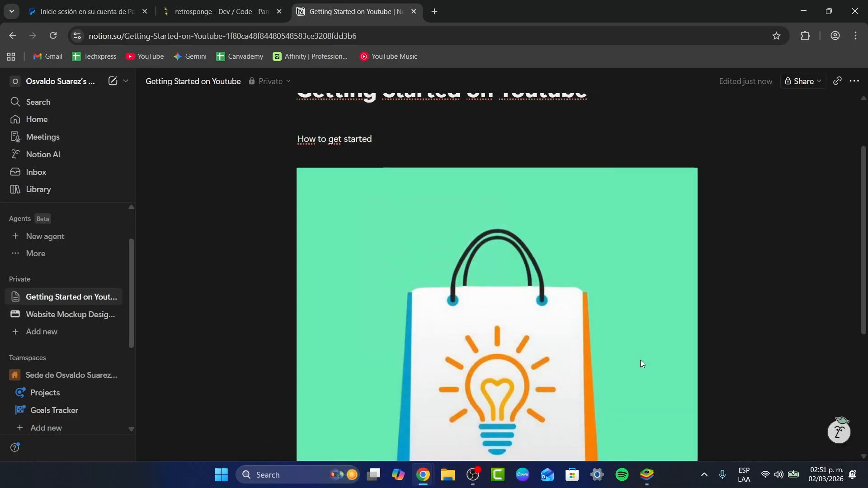
{"action": "scroll", "coordinate": [97, 391], "scroll_direction": "down", "scroll_amount": 2}
{"action": "scroll", "coordinate": [99, 389], "scroll_direction": "down", "scroll_amount": 1}
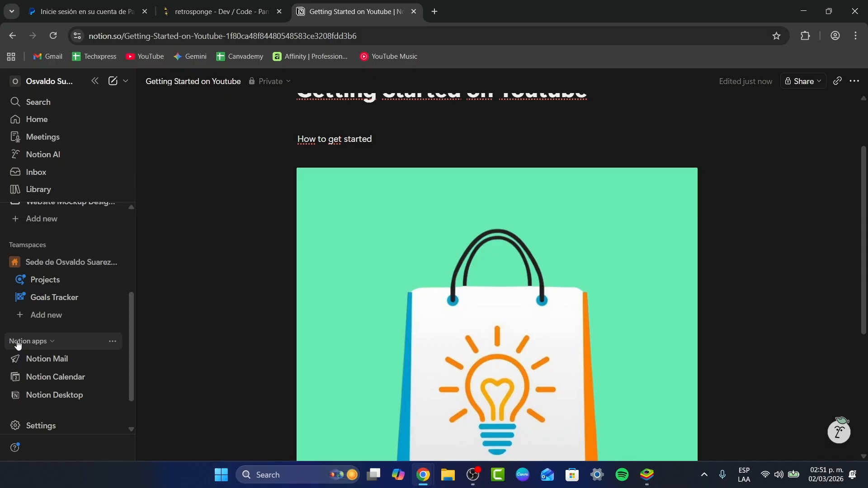
{"action": "scroll", "coordinate": [18, 345], "scroll_direction": "up", "scroll_amount": 3}
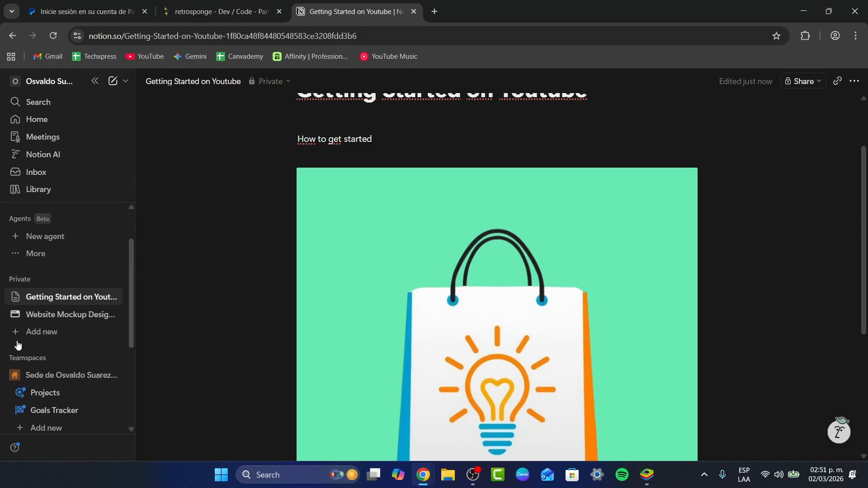
{"action": "scroll", "coordinate": [18, 253], "scroll_direction": "down", "scroll_amount": 2}
- View the workspace Library and the full set of sidebar sections
{"action": "left_click", "coordinate": [62, 186]}
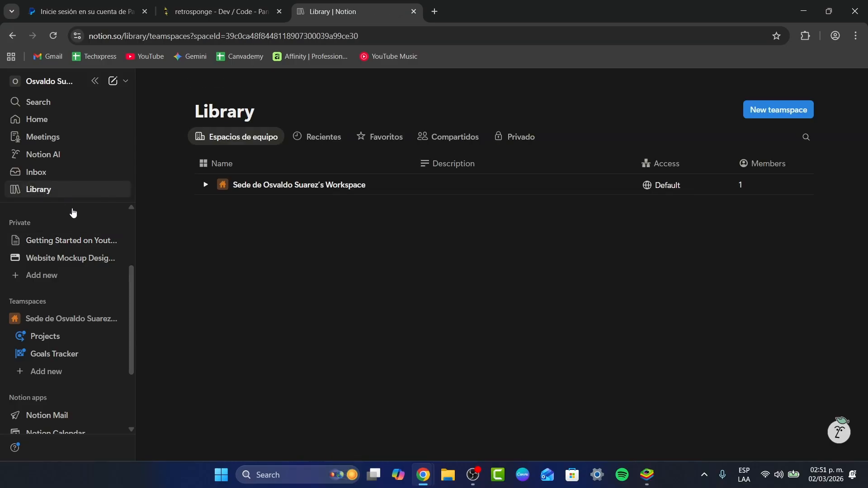
{"action": "scroll", "coordinate": [77, 275], "scroll_direction": "down", "scroll_amount": 3}
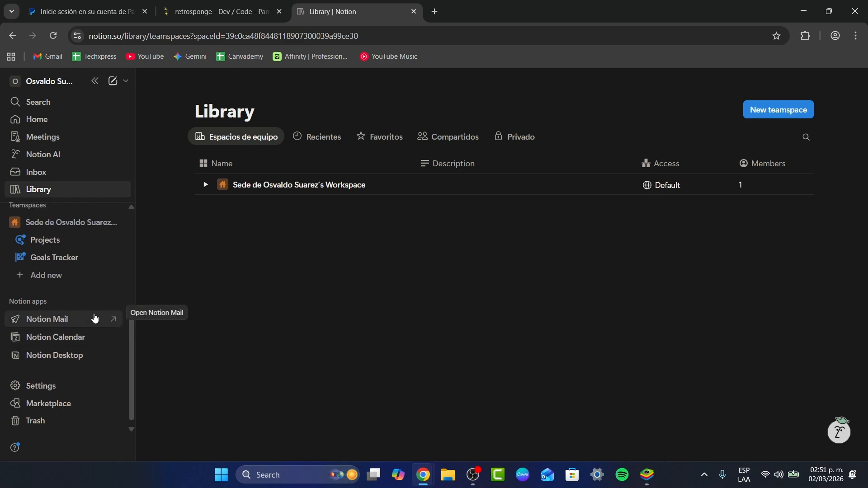
{"action": "scroll", "coordinate": [93, 317], "scroll_direction": "up", "scroll_amount": 5}
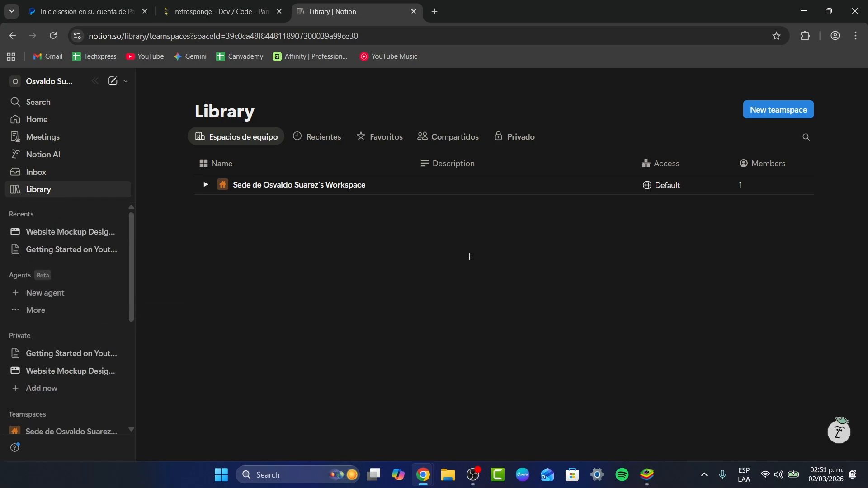
- Examine the Home page's recently visited pages, Learn guides, upcoming events, home views and featured templates
{"action": "left_click", "coordinate": [49, 121]}
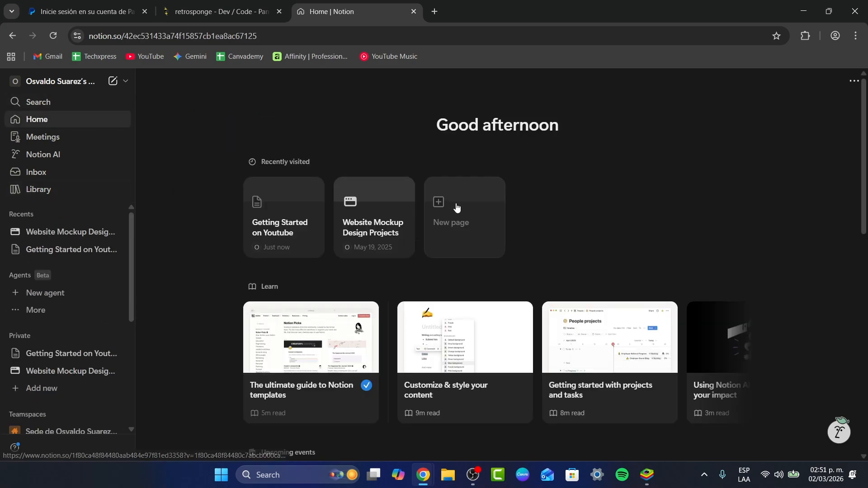
{"action": "scroll", "coordinate": [404, 235], "scroll_direction": "down", "scroll_amount": 2}
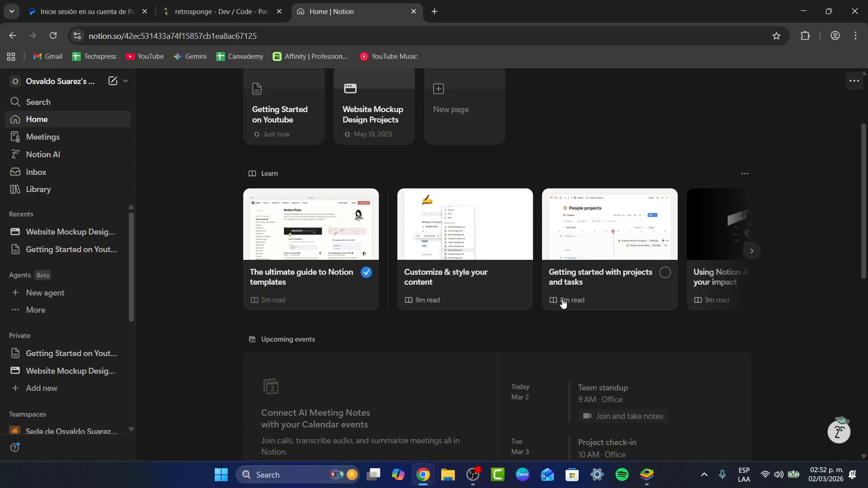
{"action": "left_click", "coordinate": [752, 253]}
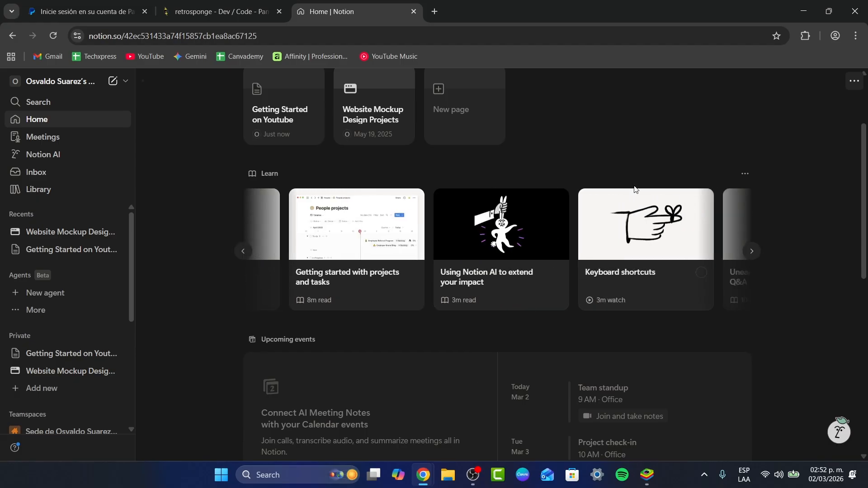
{"action": "left_click", "coordinate": [753, 252]}
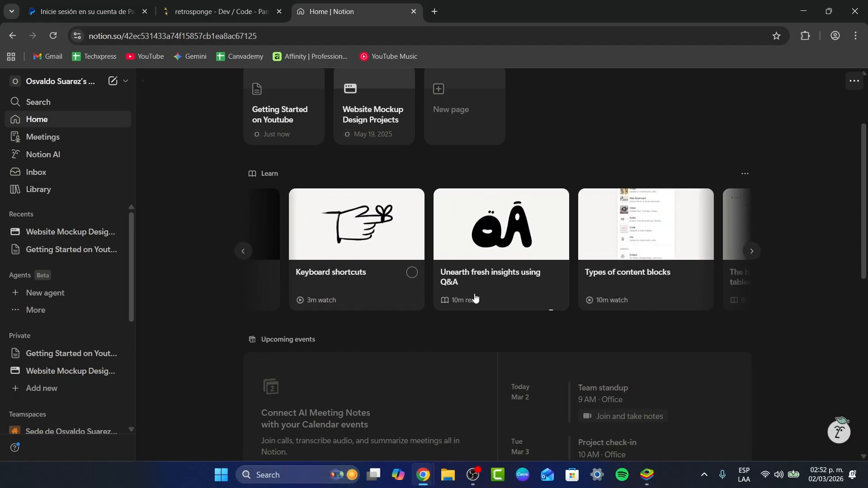
{"action": "scroll", "coordinate": [780, 260], "scroll_direction": "down", "scroll_amount": 5}
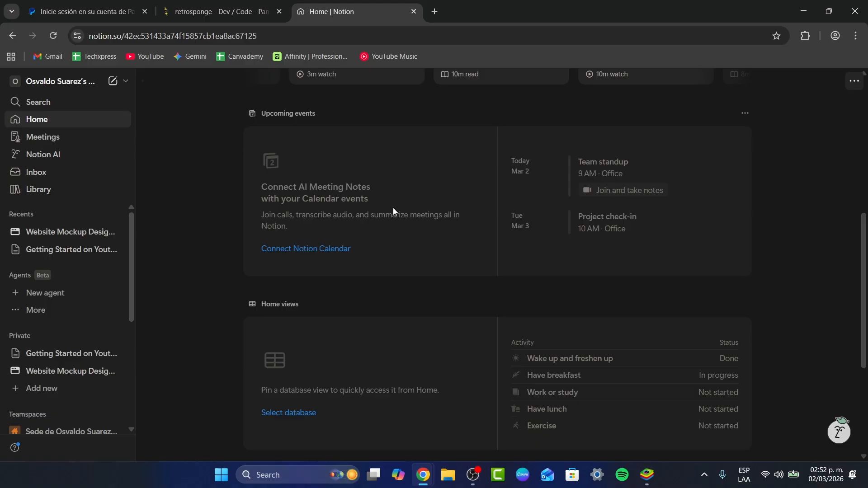
{"action": "scroll", "coordinate": [392, 207], "scroll_direction": "down", "scroll_amount": 3}
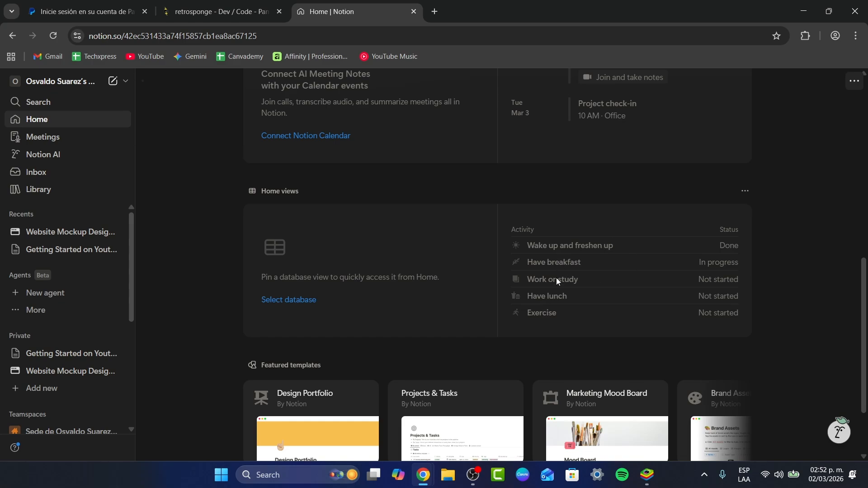
{"action": "scroll", "coordinate": [591, 316], "scroll_direction": "down", "scroll_amount": 2}
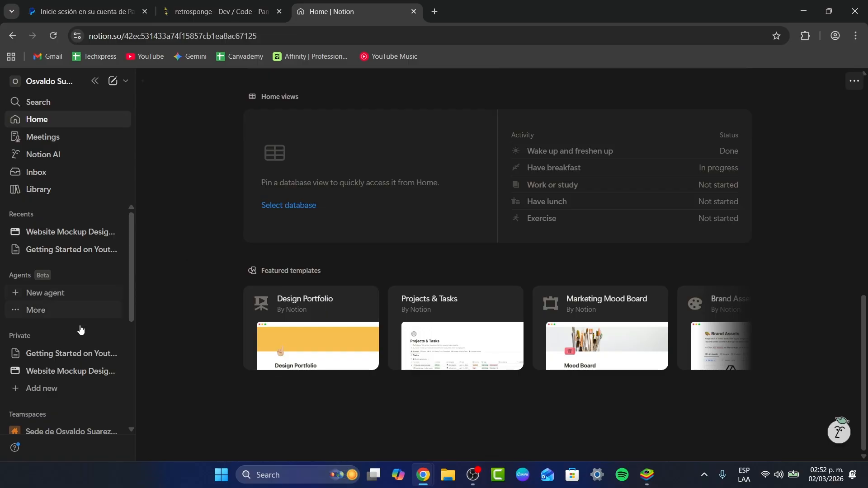
- Return to the "Getting Started on Youtube" page and add the text line "Creation of a calendar" below the image
{"action": "left_click", "coordinate": [79, 371]}
{"action": "left_click", "coordinate": [78, 353]}
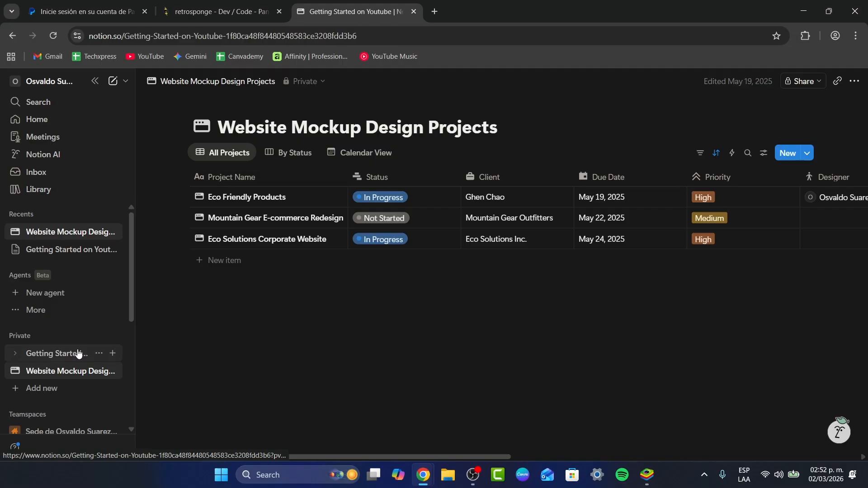
{"action": "scroll", "coordinate": [380, 298], "scroll_direction": "down", "scroll_amount": 5}
{"action": "left_click", "coordinate": [409, 402]}
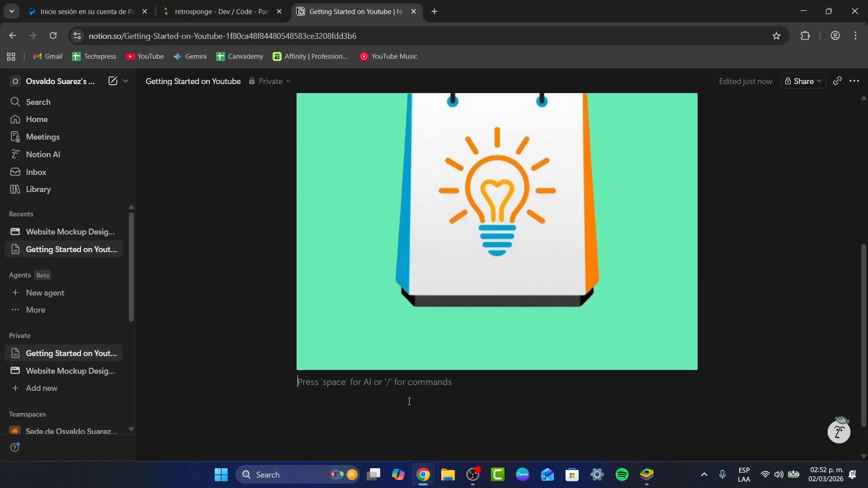
{"action": "type", "text": "Creation "}
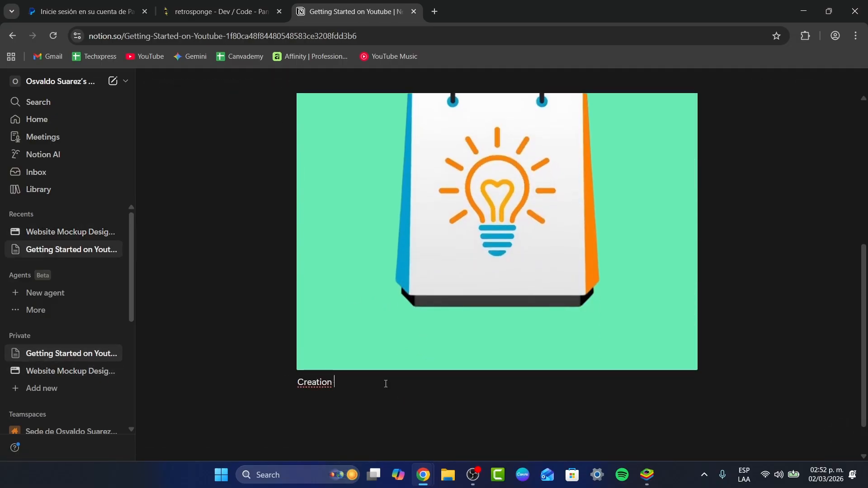
{"action": "type", "text": "of a calendar"}
{"action": "key", "text": "Return"}
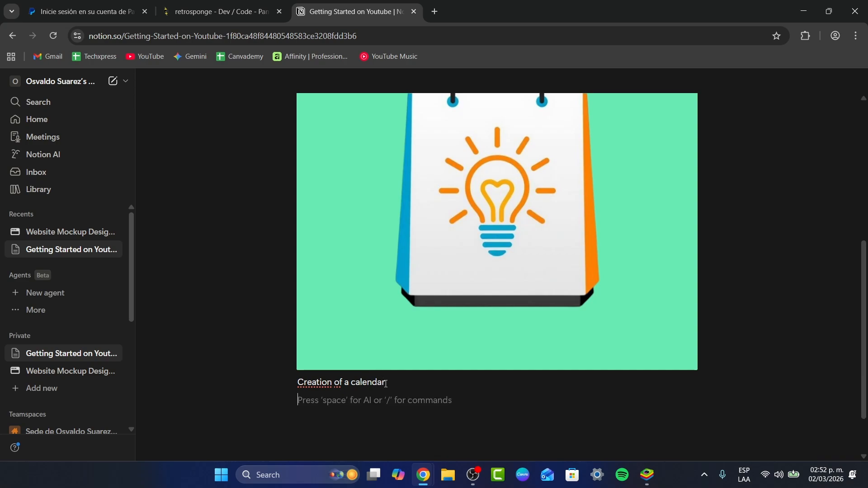
- Insert the AI "Ask a question" prompt on the new line below "Creation of a calendar"
{"action": "type", "text": "/"}
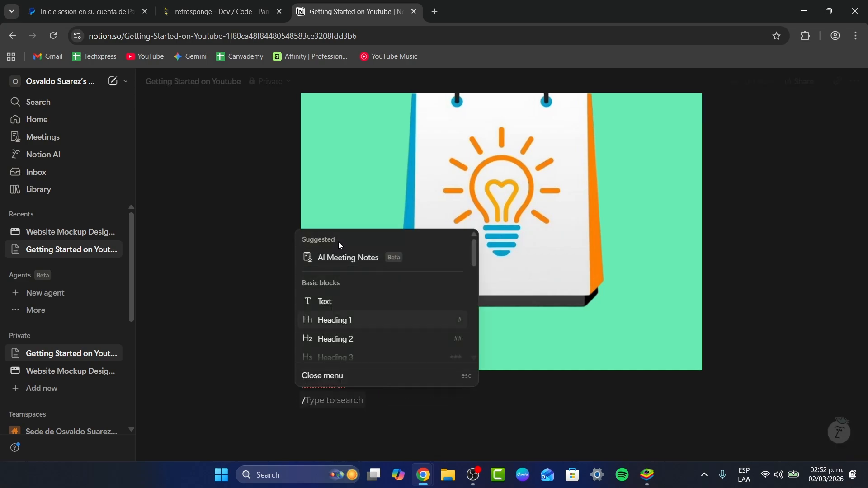
{"action": "scroll", "coordinate": [378, 282], "scroll_direction": "down", "scroll_amount": 4}
{"action": "scroll", "coordinate": [379, 284], "scroll_direction": "down", "scroll_amount": 2}
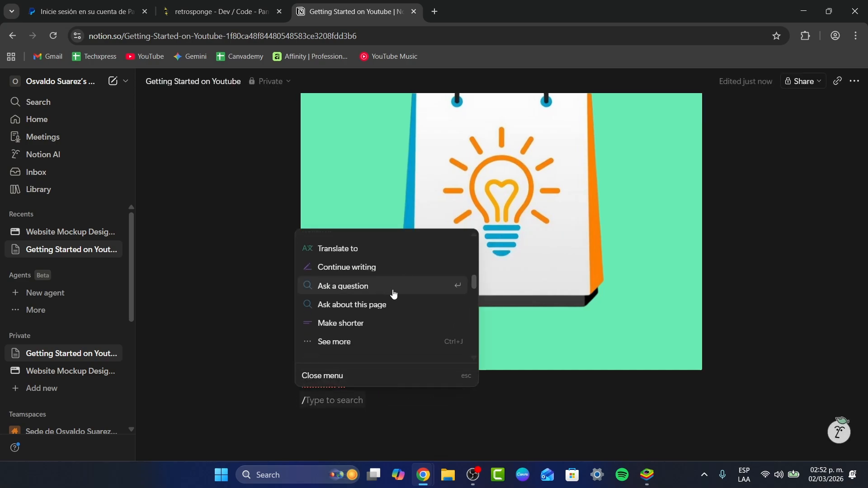
{"action": "scroll", "coordinate": [393, 293], "scroll_direction": "down", "scroll_amount": 3}
{"action": "scroll", "coordinate": [393, 294], "scroll_direction": "up", "scroll_amount": 3}
{"action": "left_click", "coordinate": [367, 286]}
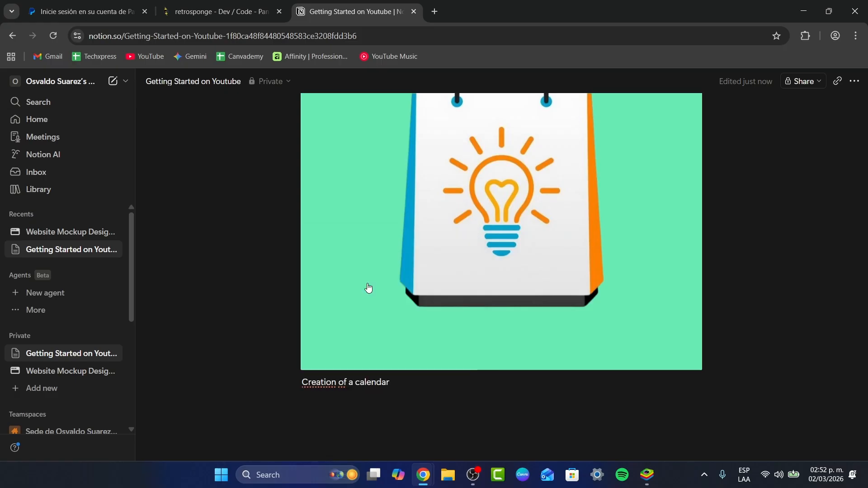
- Submit a request for a trigger that, when a status changes to "done", automatically sends a google calendar event and moves the file to the "archive" folder
{"action": "type", "text": "I"}
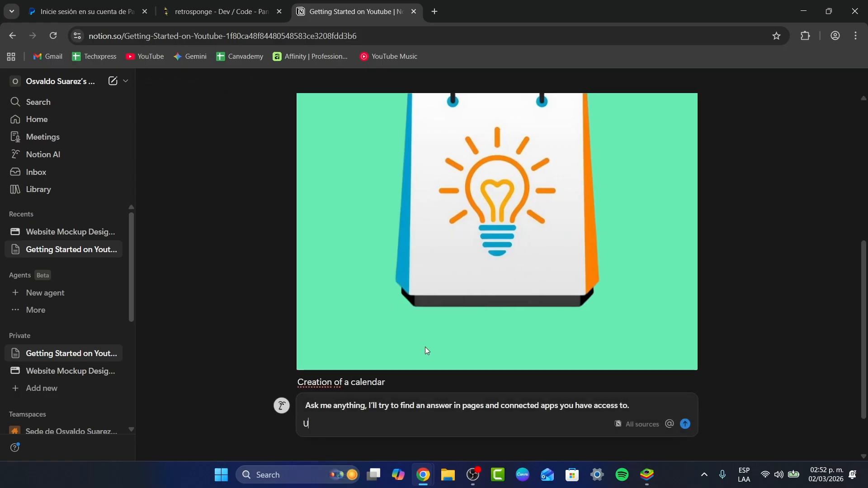
{"action": "type", "text": " wanted to "}
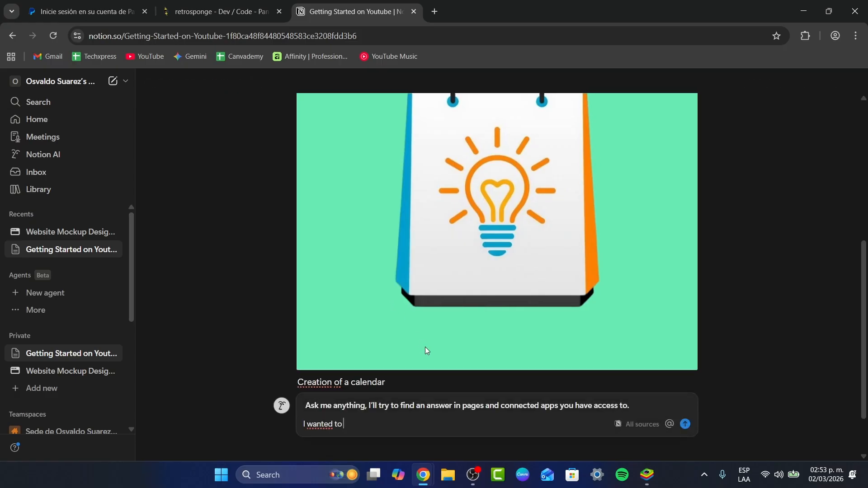
{"action": "type", "text": "add a trigger so that when a "}
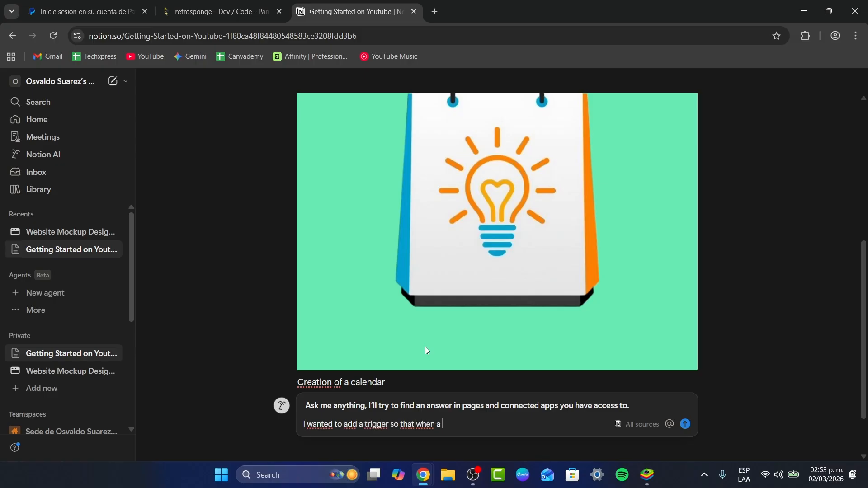
{"action": "type", "text": "status changes to "}
{"action": "type", "text": "\"done\""}
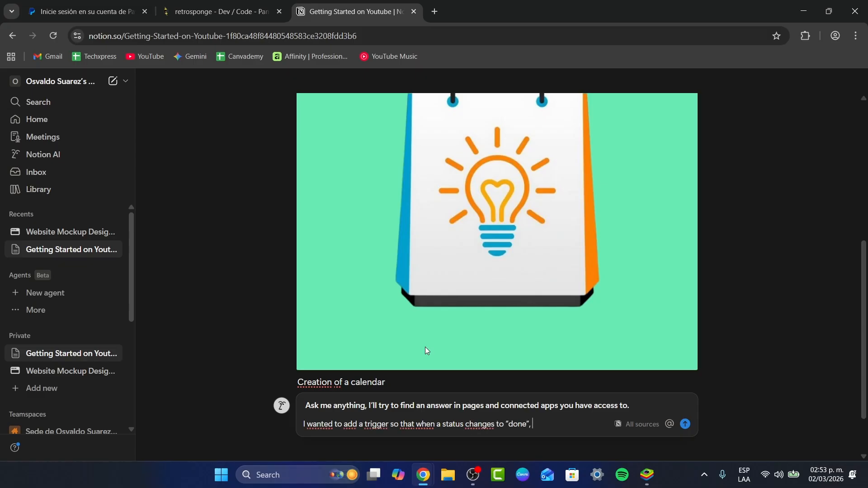
{"action": "type", "text": ", you will automatically send a"}
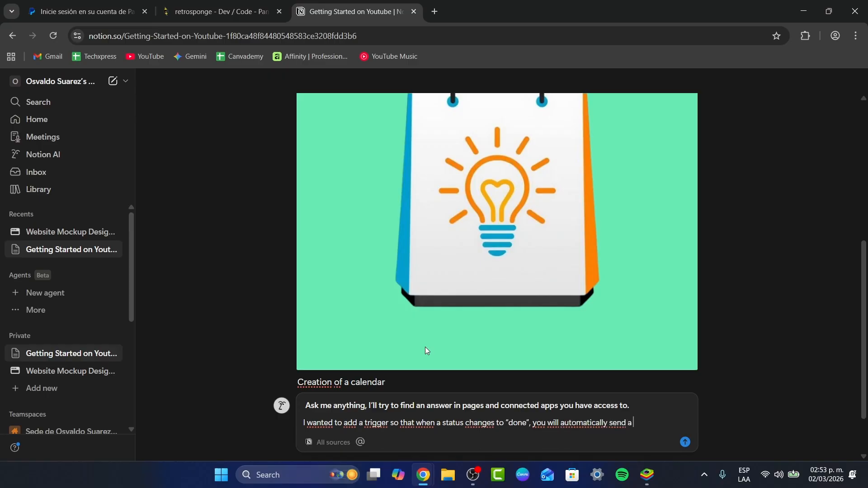
{"action": "type", "text": " google calenda"}
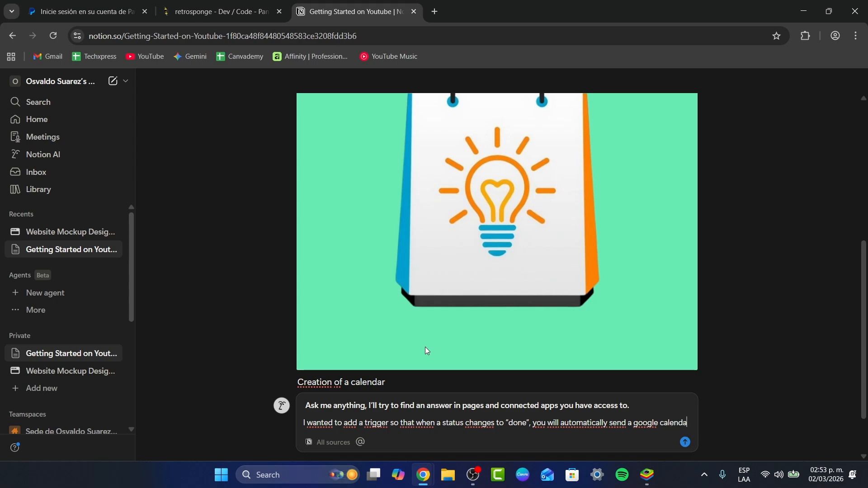
{"action": "type", "text": "r event "}
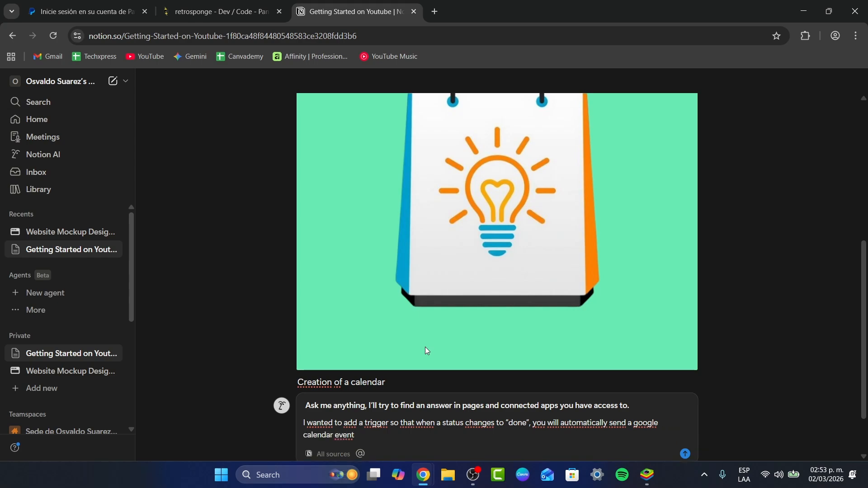
{"action": "type", "text": "and mo"}
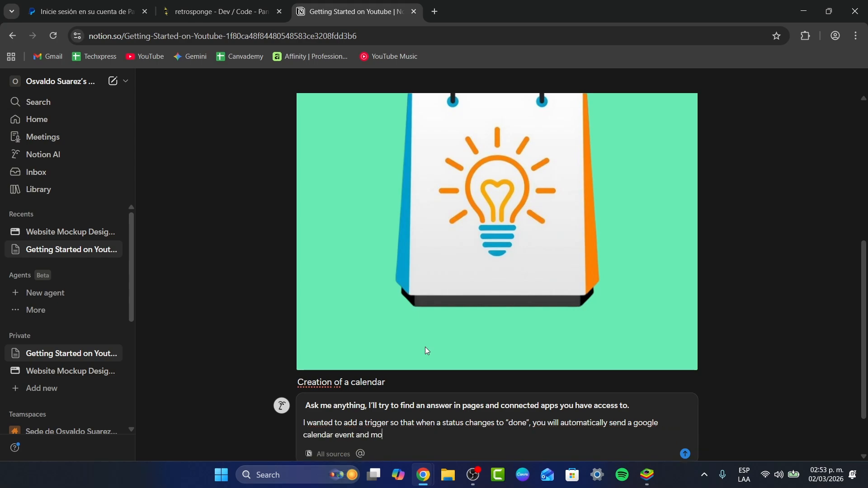
{"action": "type", "text": "ve the file to t"}
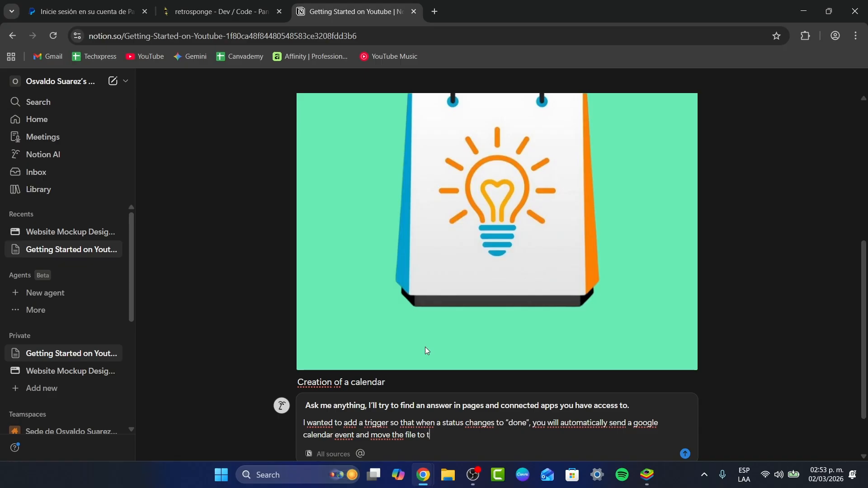
{"action": "type", "text": "he “archive” folder."}
{"action": "key", "text": "Return"}
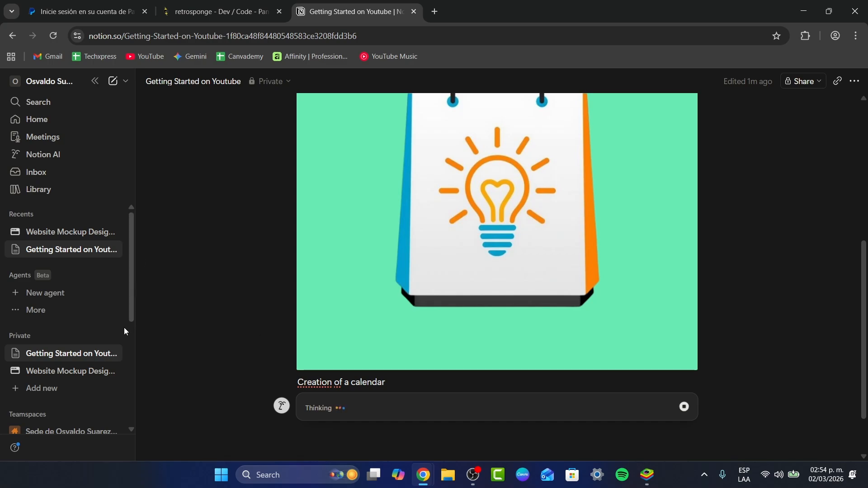
- Browse the suggested templates for adding a new private page, and close the gallery without choosing one
{"action": "left_click", "coordinate": [56, 390]}
{"action": "left_click", "coordinate": [401, 314]}
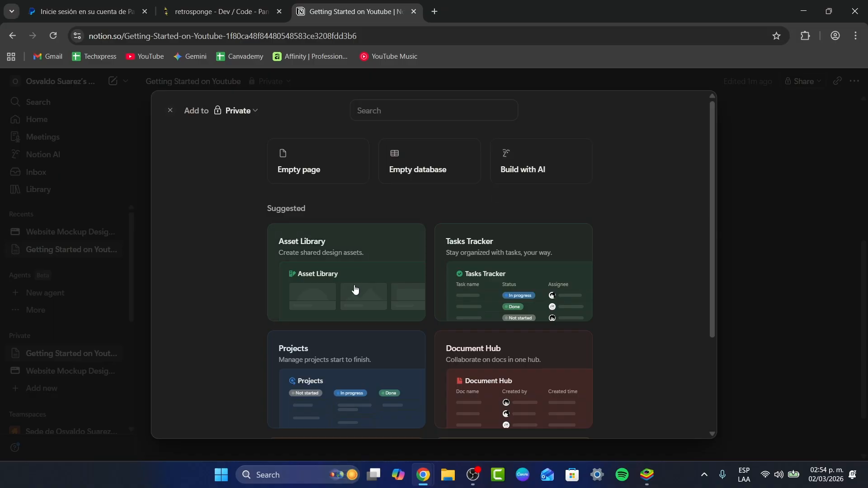
{"action": "scroll", "coordinate": [366, 293], "scroll_direction": "down", "scroll_amount": 1}
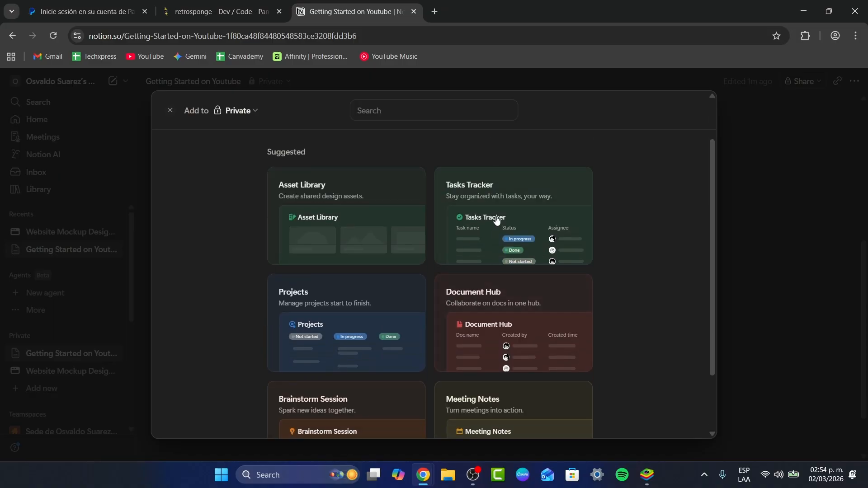
{"action": "scroll", "coordinate": [483, 327], "scroll_direction": "down", "scroll_amount": 2}
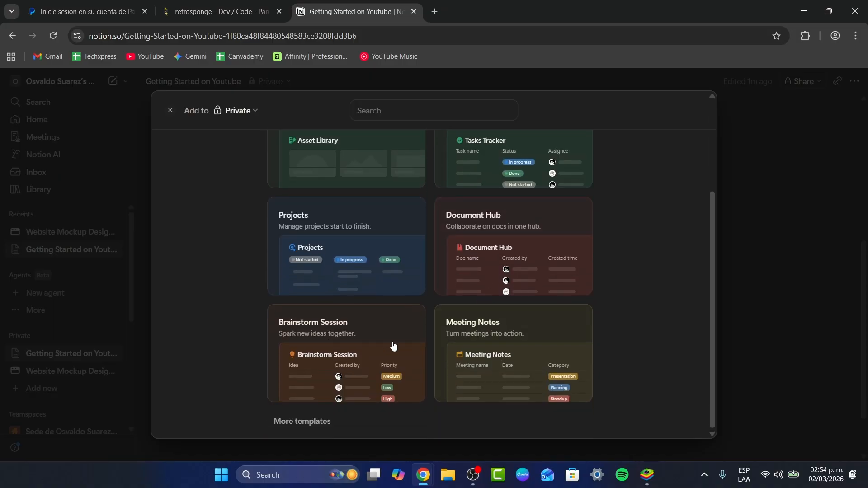
{"action": "scroll", "coordinate": [317, 420], "scroll_direction": "up", "scroll_amount": 3}
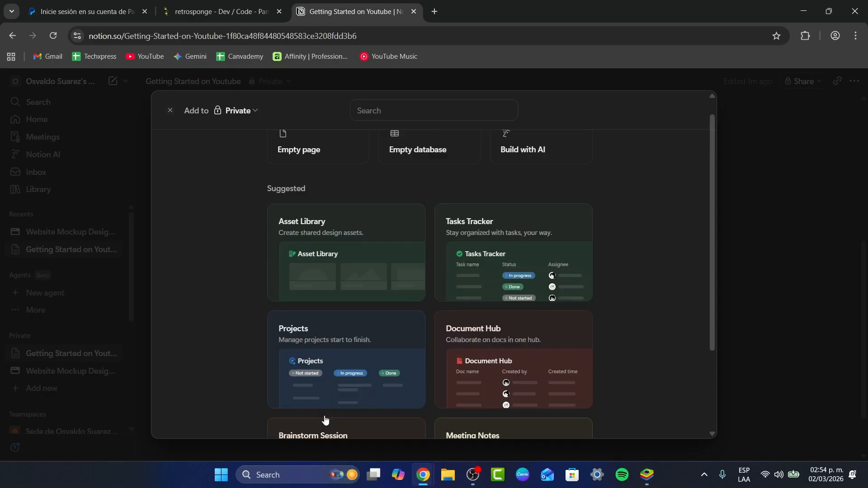
{"action": "left_click", "coordinate": [170, 111]}
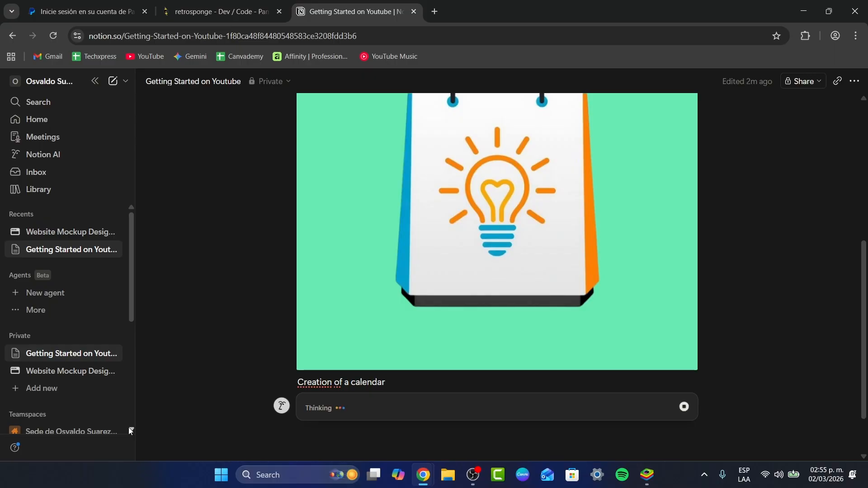
- Move both private pages, "Getting Started on Youtube" and "Website Mockup Design Projects", to the Trash
{"action": "left_click", "coordinate": [91, 354]}
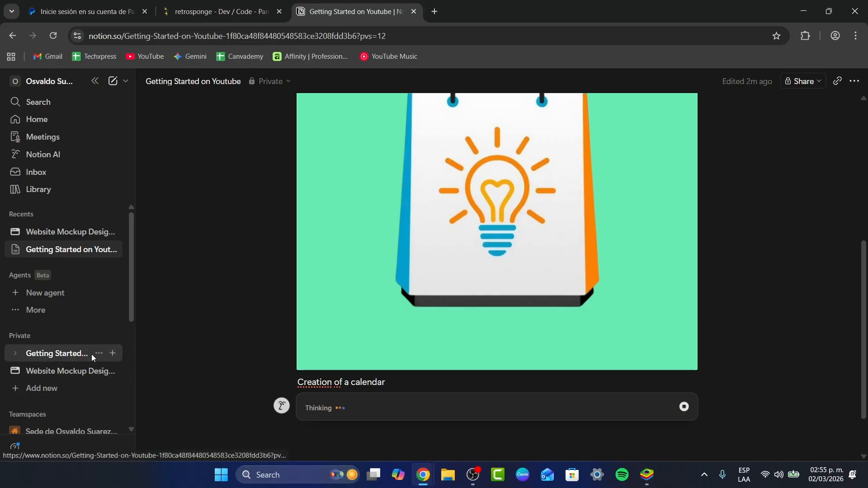
{"action": "left_click", "coordinate": [457, 291]}
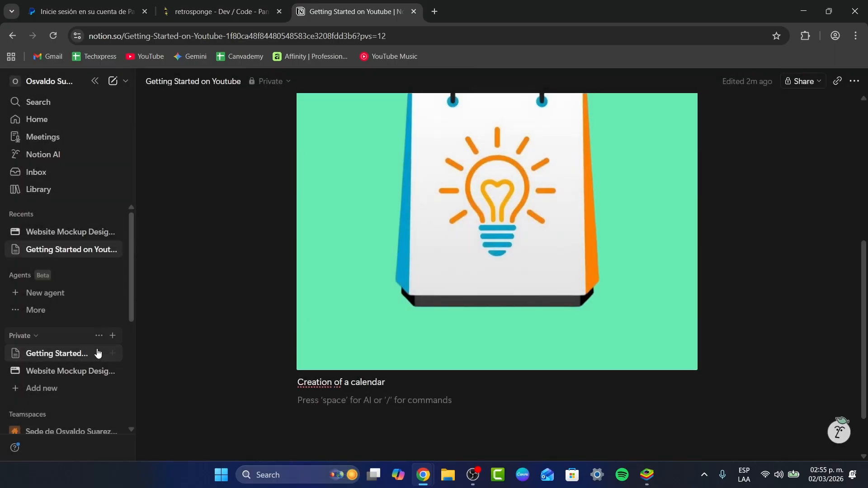
{"action": "right_click", "coordinate": [99, 354]}
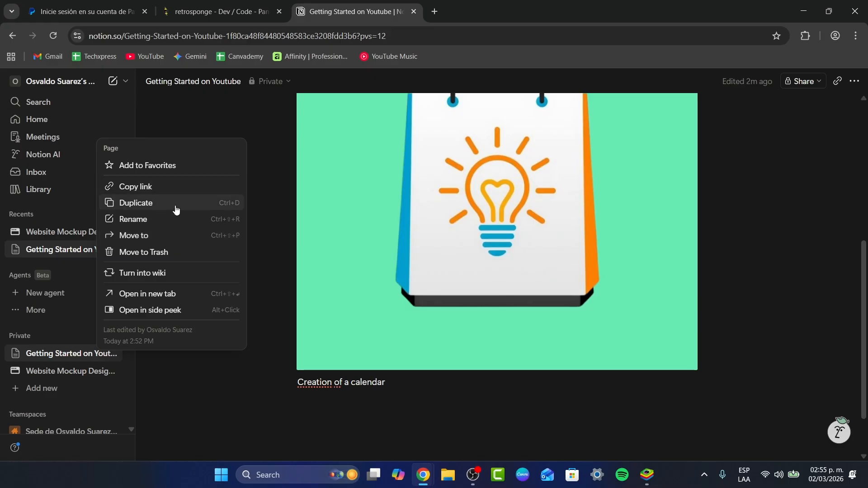
{"action": "left_click", "coordinate": [164, 252]}
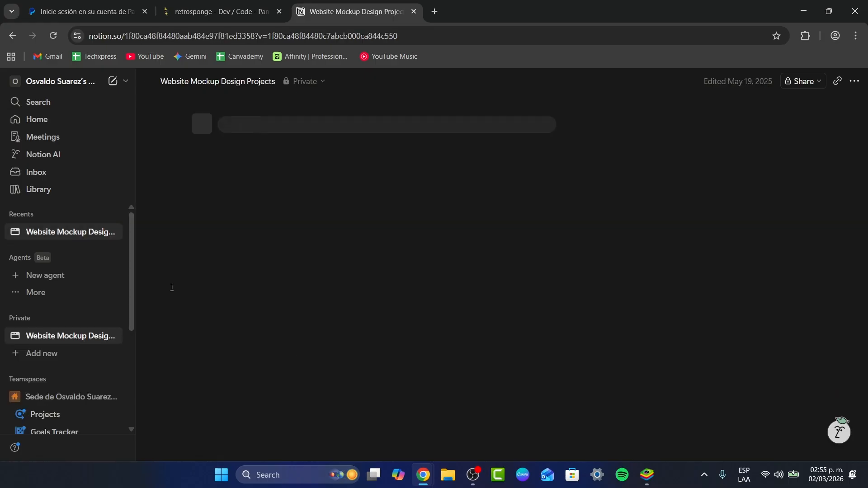
{"action": "left_click", "coordinate": [119, 341]}
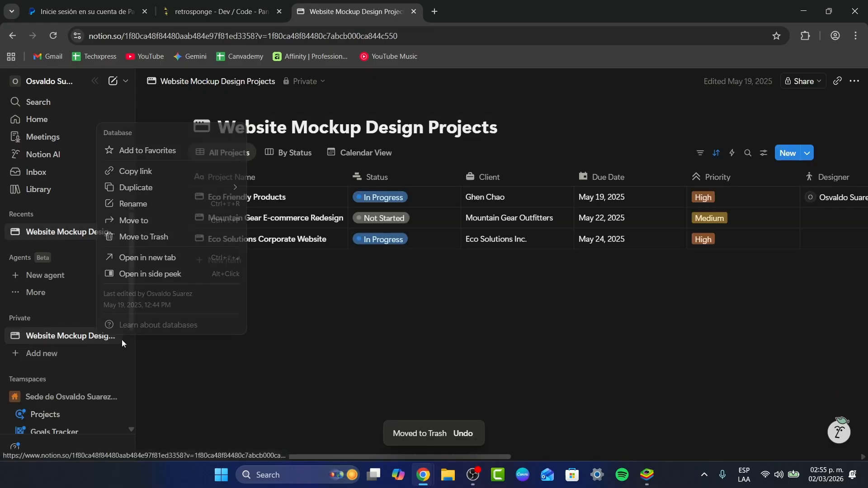
{"action": "left_click", "coordinate": [159, 238]}
{"action": "left_click", "coordinate": [394, 278]}
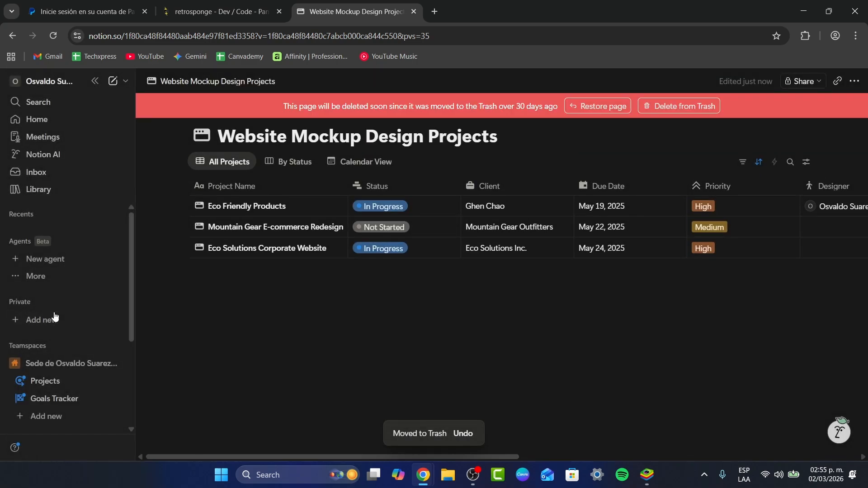
- Add a private "Brainstorm Session" database from the suggested template, keeping its default features and including the Top Ideas view
{"action": "left_click", "coordinate": [51, 319]}
{"action": "scroll", "coordinate": [388, 307], "scroll_direction": "down", "scroll_amount": 3}
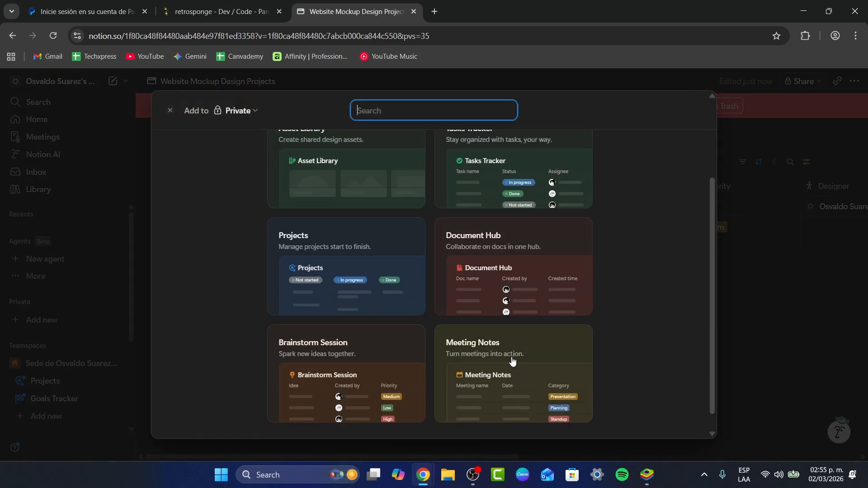
{"action": "scroll", "coordinate": [453, 367], "scroll_direction": "down", "scroll_amount": 1}
{"action": "left_click", "coordinate": [380, 340]}
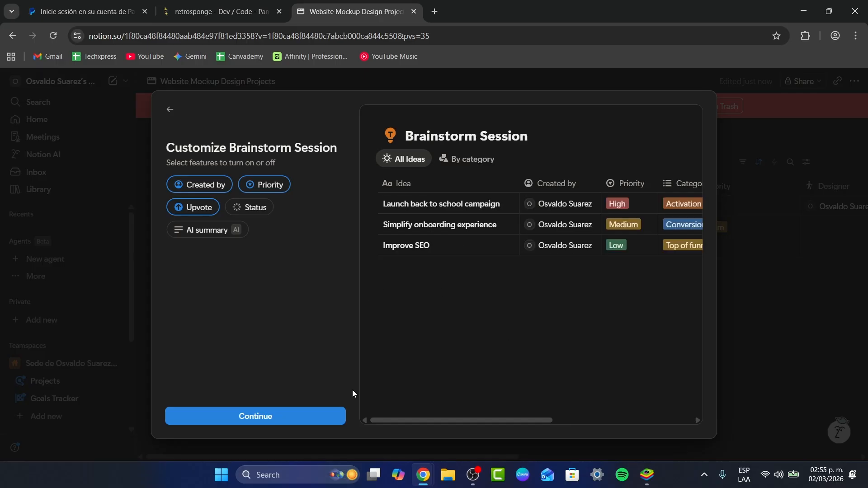
{"action": "left_click", "coordinate": [300, 415]}
{"action": "left_click", "coordinate": [263, 276]}
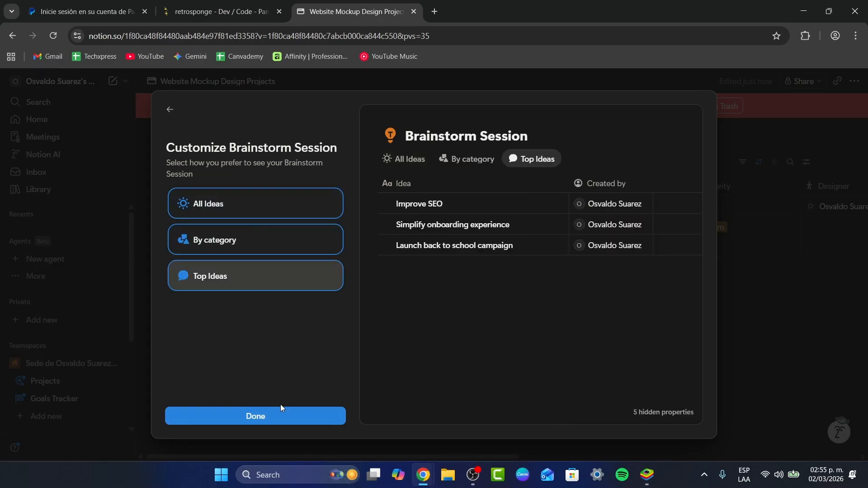
{"action": "left_click", "coordinate": [278, 416]}
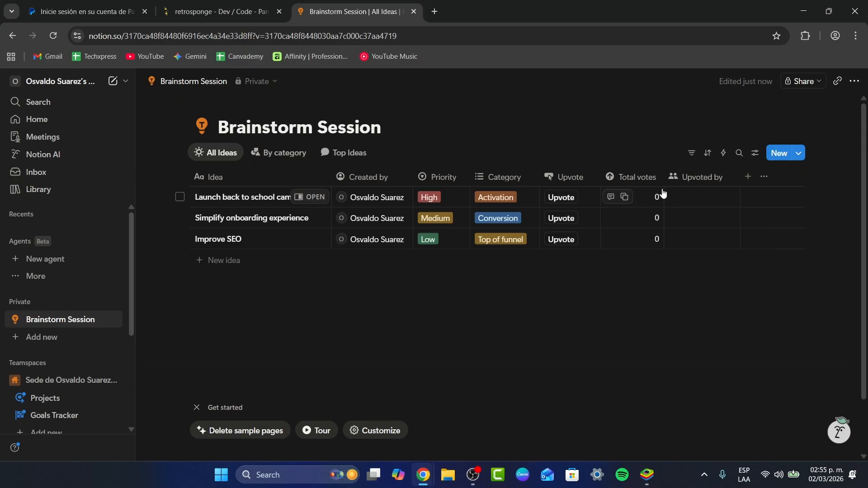
{"action": "left_click", "coordinate": [727, 195]}
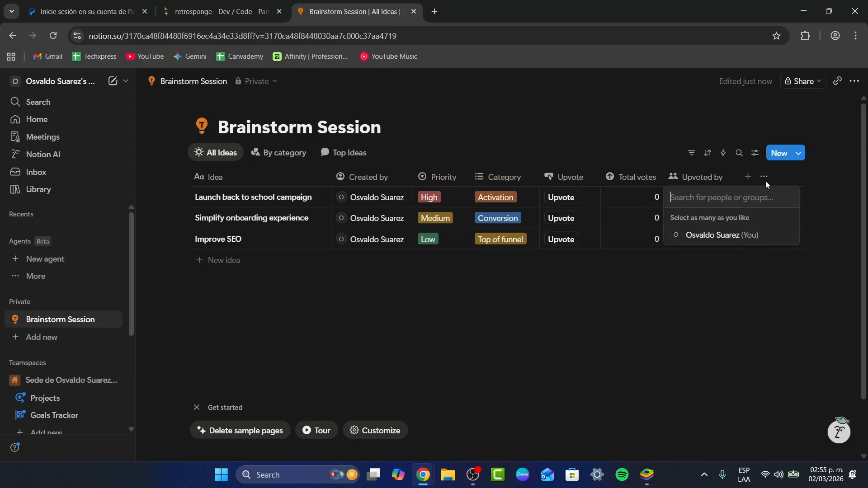
{"action": "key", "text": "Escape"}
- Ask the AI chat on this page: "i want to add anew element that helps me add stuff to my gcalendar, when i trigger “done”."
{"action": "left_click", "coordinate": [840, 434]}
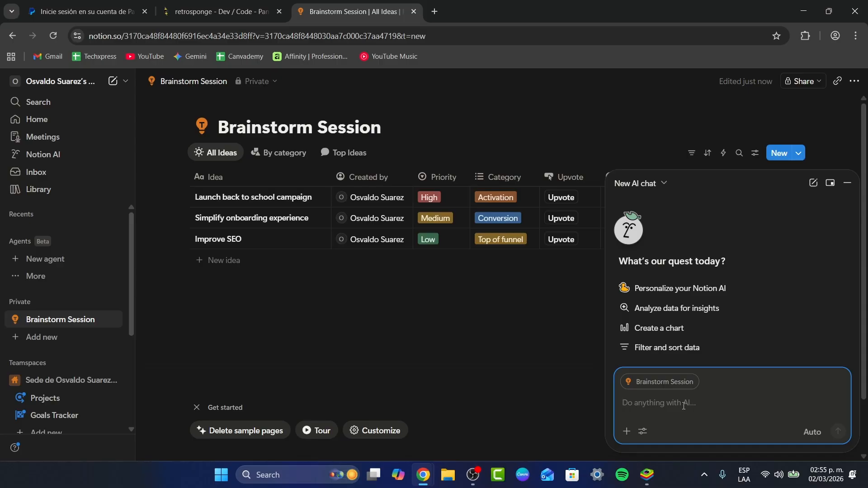
{"action": "type", "text": "i want to add a"}
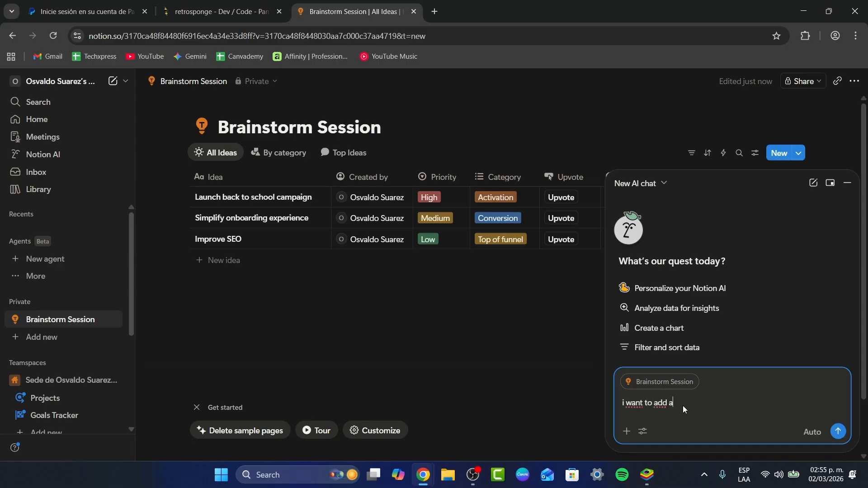
{"action": "key", "text": "BackSpace"}
{"action": "key", "text": "BackSpace"}
{"action": "type", "text": "element that Ihelps me add stu"}
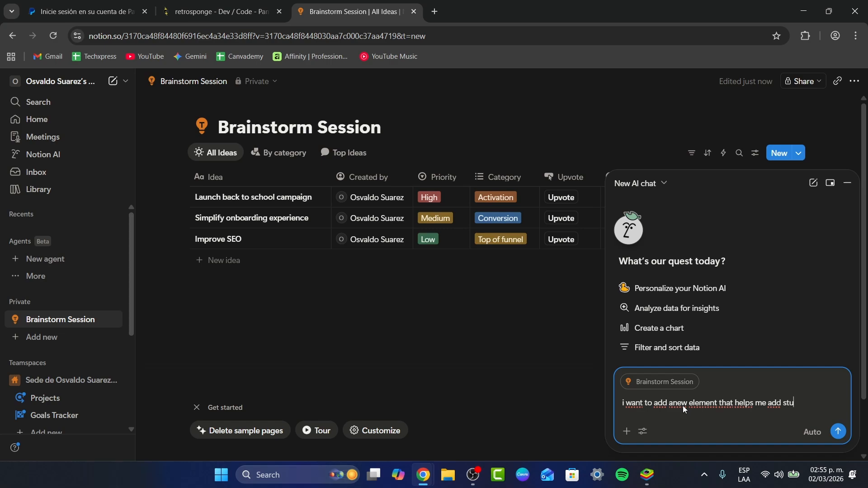
{"action": "type", "text": "ff to my gcalendar, when"}
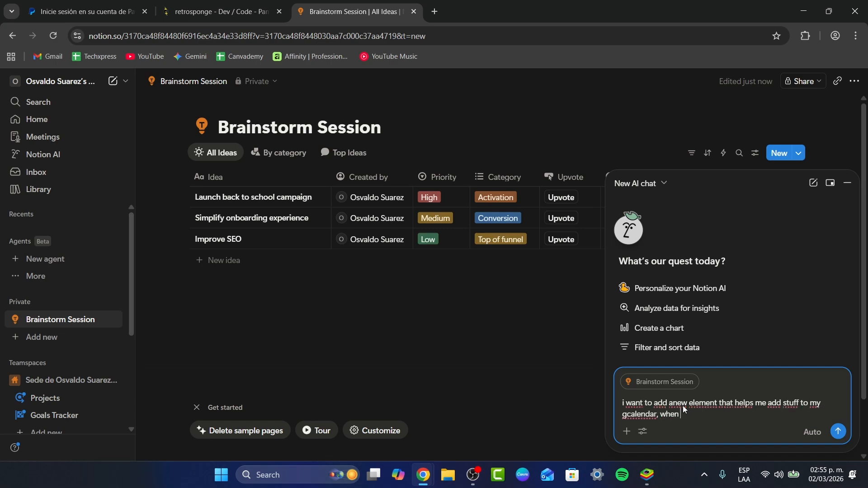
{"action": "type", "text": " i trigger “done”."}
{"action": "key", "text": "Return"}
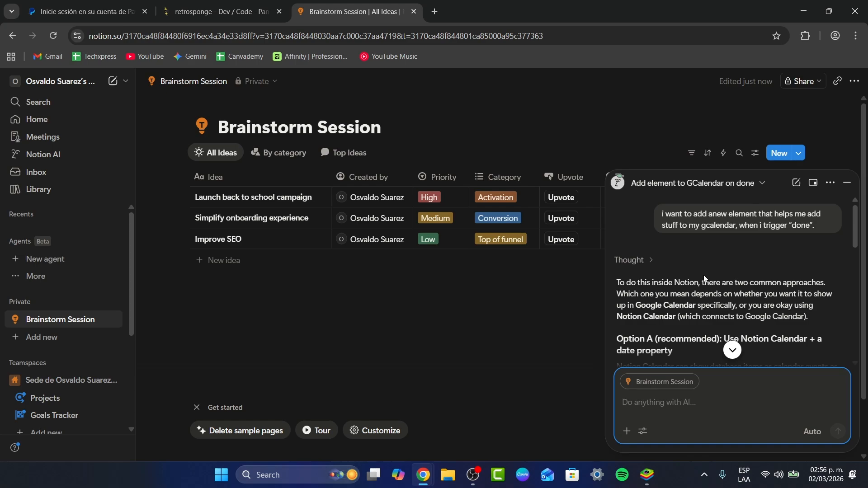
- Skim the AI's whole reply and return to its introduction comparing the two calendar approaches
{"action": "scroll", "coordinate": [704, 275], "scroll_direction": "down", "scroll_amount": 8}
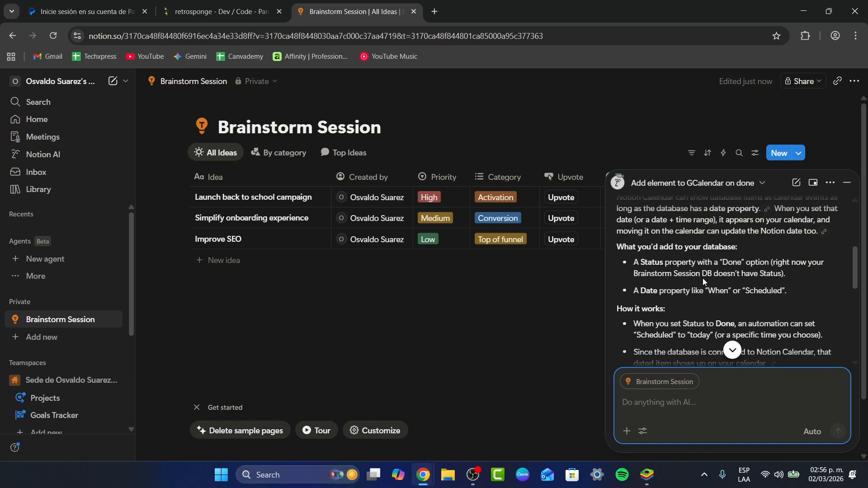
{"action": "scroll", "coordinate": [703, 278], "scroll_direction": "down", "scroll_amount": 3}
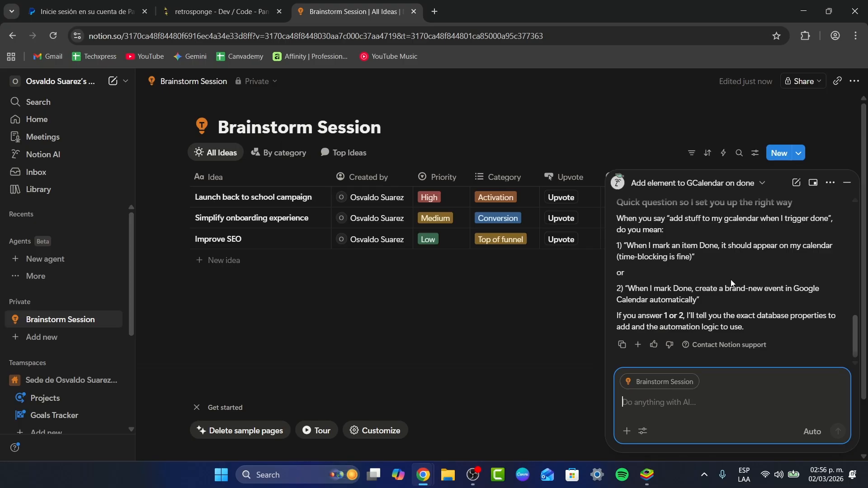
{"action": "scroll", "coordinate": [717, 283], "scroll_direction": "up", "scroll_amount": 1}
{"action": "scroll", "coordinate": [717, 284], "scroll_direction": "up", "scroll_amount": 8}
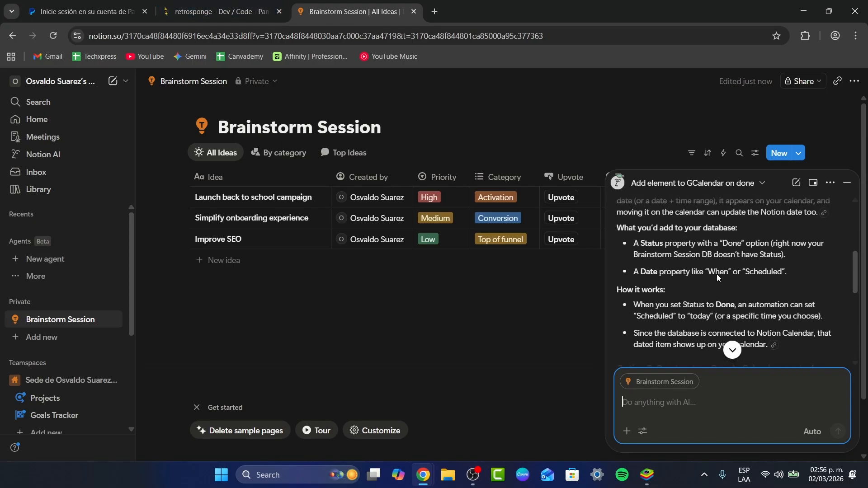
{"action": "scroll", "coordinate": [717, 277], "scroll_direction": "up", "scroll_amount": 2}
{"action": "left_click_drag", "start_coordinate": [675, 228], "coordinate": [792, 262]}
{"action": "scroll", "coordinate": [798, 282], "scroll_direction": "down", "scroll_amount": 2}
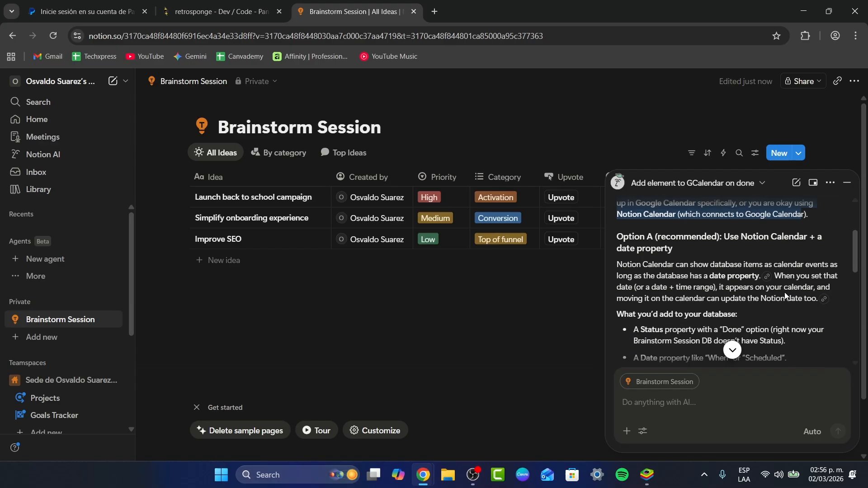
- Read Option A of the AI reply, covering the database properties to add and how the Notion Calendar approach works
{"action": "left_click_drag", "start_coordinate": [735, 227], "coordinate": [718, 242]}
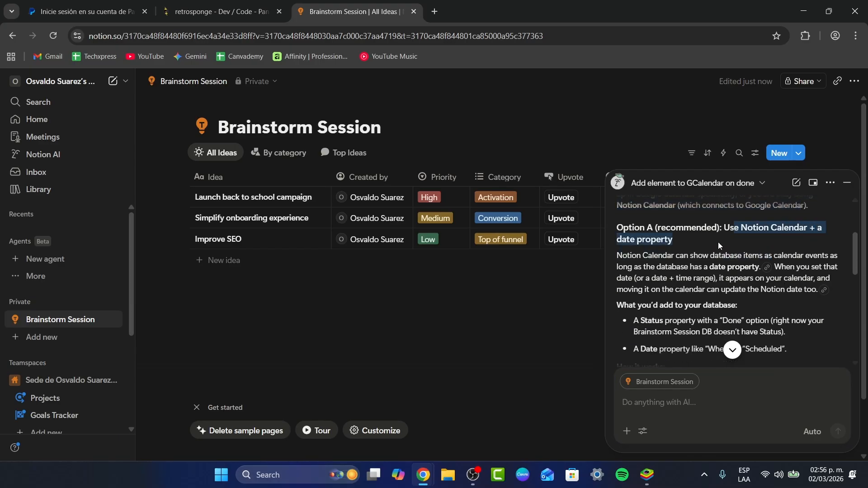
{"action": "scroll", "coordinate": [721, 251], "scroll_direction": "down", "scroll_amount": 2}
{"action": "left_click_drag", "start_coordinate": [642, 249], "coordinate": [776, 251]}
{"action": "left_click_drag", "start_coordinate": [673, 264], "coordinate": [796, 266]}
{"action": "double_click", "coordinate": [674, 293]}
{"action": "left_click_drag", "start_coordinate": [690, 294], "coordinate": [792, 293]}
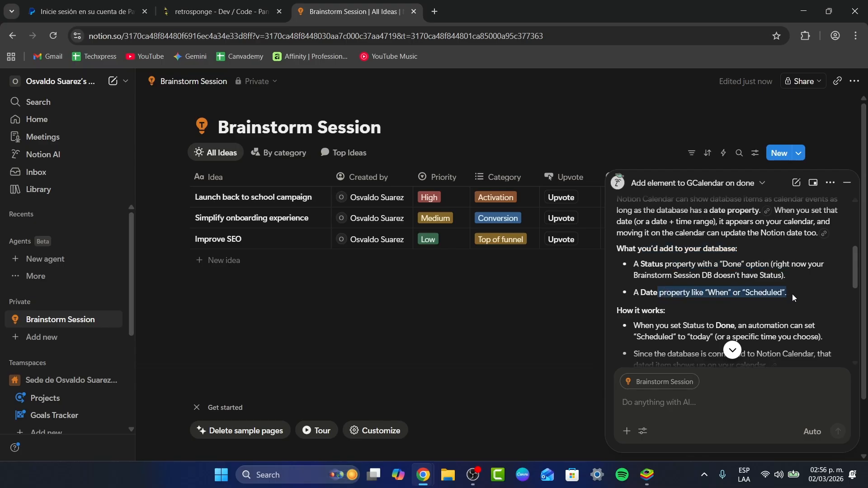
{"action": "scroll", "coordinate": [756, 302], "scroll_direction": "down", "scroll_amount": 2}
{"action": "left_click_drag", "start_coordinate": [670, 271], "coordinate": [793, 294]}
{"action": "left_click", "coordinate": [698, 295]}
{"action": "left_click_drag", "start_coordinate": [700, 298], "coordinate": [769, 311]}
- Read Option B of the AI reply, about creating a true Google Calendar event, and close the chat
{"action": "scroll", "coordinate": [738, 298], "scroll_direction": "down", "scroll_amount": 1}
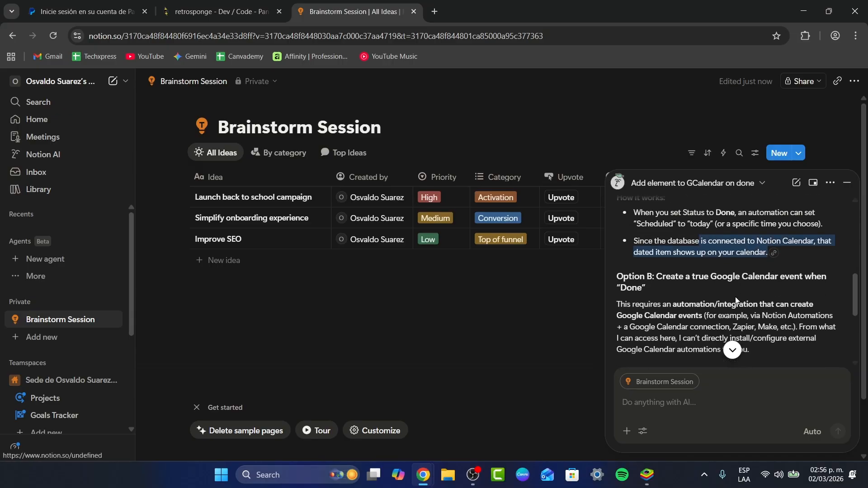
{"action": "left_click_drag", "start_coordinate": [684, 280], "coordinate": [733, 293]}
{"action": "scroll", "coordinate": [734, 294], "scroll_direction": "down", "scroll_amount": 1}
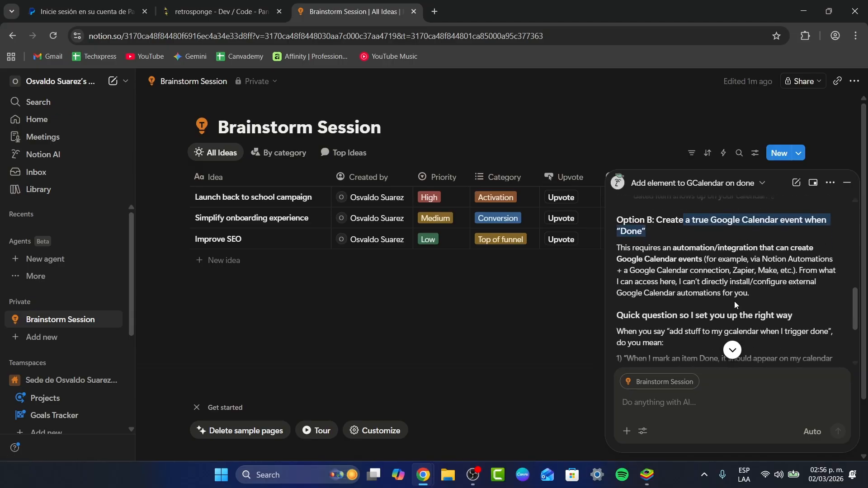
{"action": "left_click", "coordinate": [734, 301]}
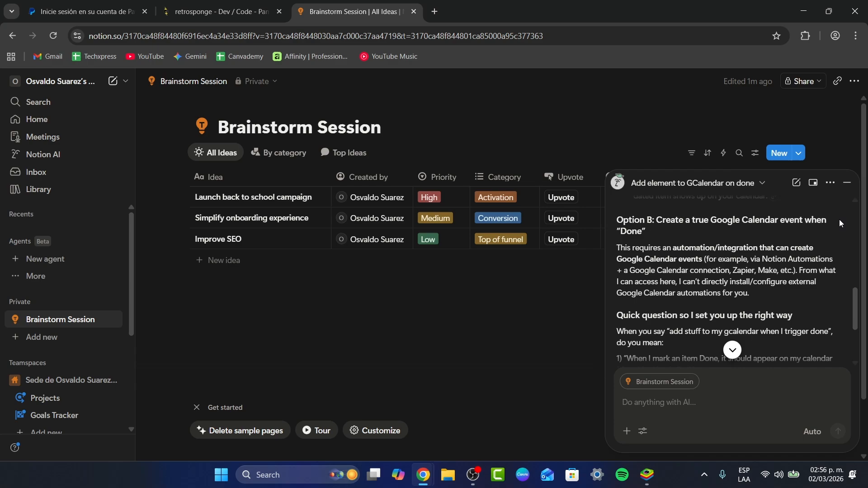
{"action": "left_click", "coordinate": [847, 185]}
- Preview the teamspace's Projects and Goals Tracker setups, and close them without getting started
{"action": "scroll", "coordinate": [80, 356], "scroll_direction": "down", "scroll_amount": 2}
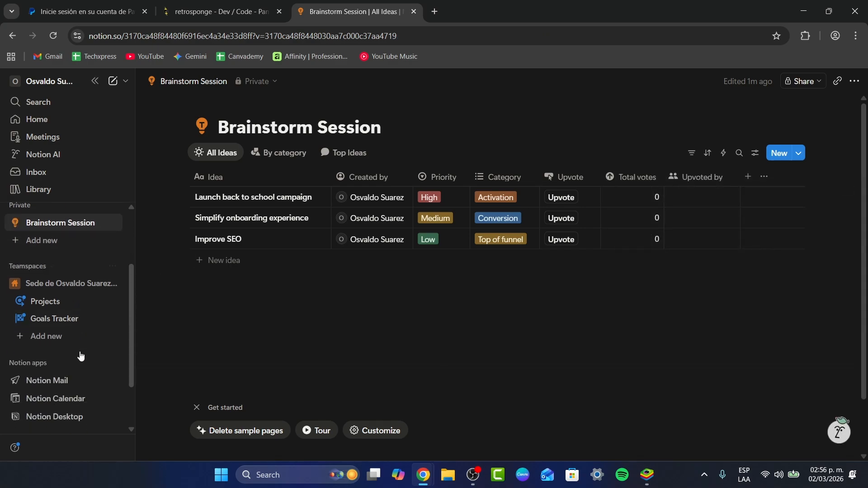
{"action": "left_click", "coordinate": [77, 268]}
{"action": "left_click", "coordinate": [78, 268]}
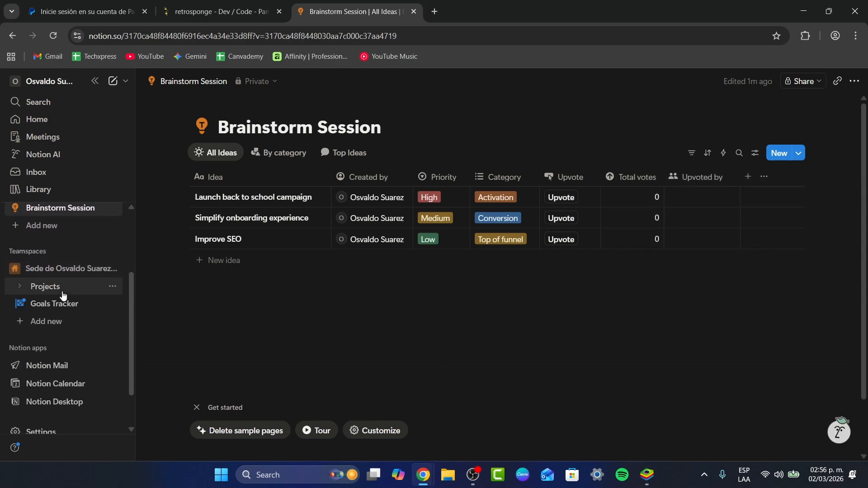
{"action": "left_click", "coordinate": [62, 289]}
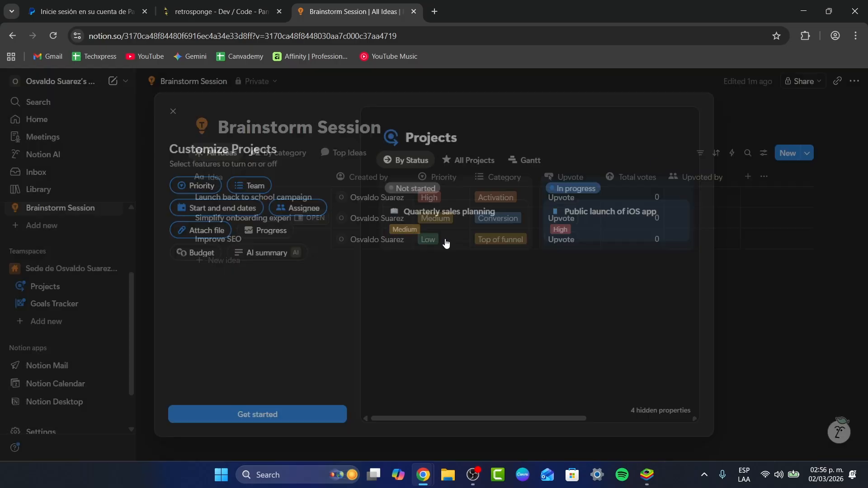
{"action": "left_click", "coordinate": [50, 303]}
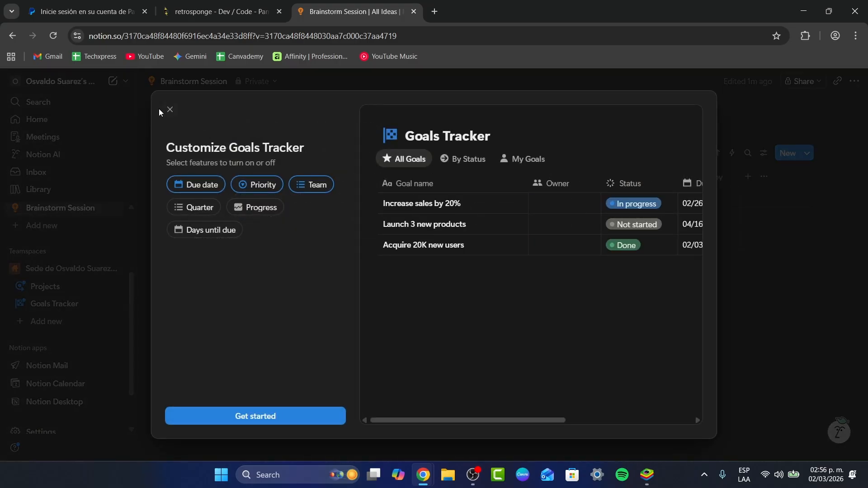
{"action": "left_click", "coordinate": [170, 109]}
- Look over the upcoming meetings and AI meeting notes on the Meetings page, and view the Notion AI page
{"action": "left_click", "coordinate": [58, 136]}
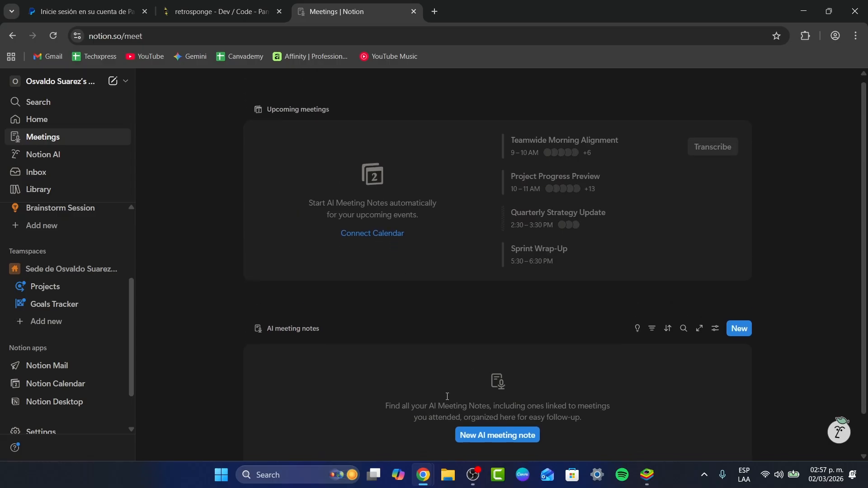
{"action": "scroll", "coordinate": [498, 407], "scroll_direction": "down", "scroll_amount": 1}
{"action": "scroll", "coordinate": [520, 208], "scroll_direction": "up", "scroll_amount": 1}
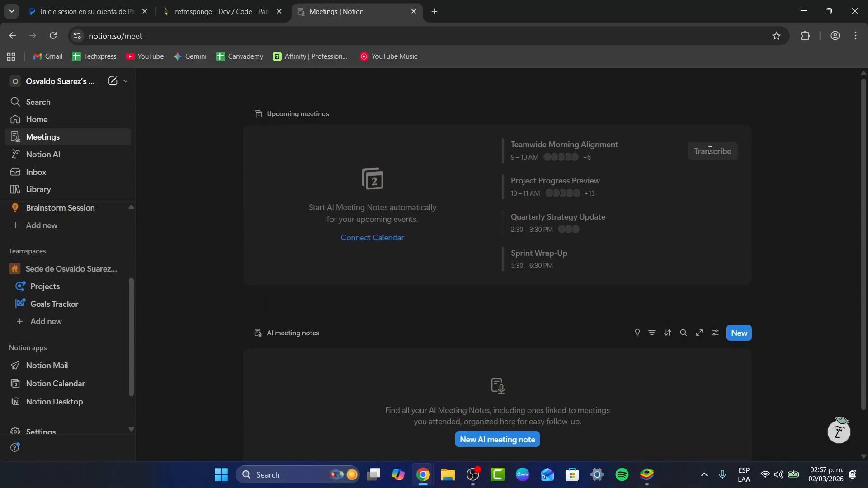
{"action": "left_click", "coordinate": [56, 156]}
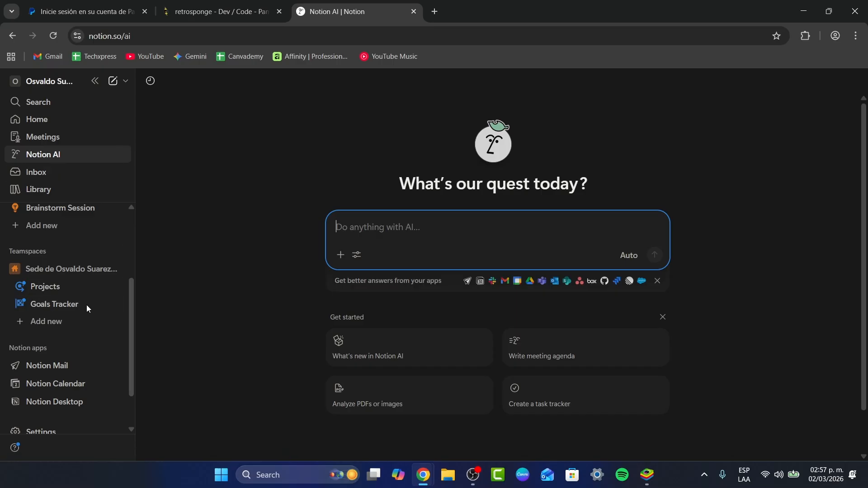
{"action": "scroll", "coordinate": [62, 290], "scroll_direction": "up", "scroll_amount": 3}
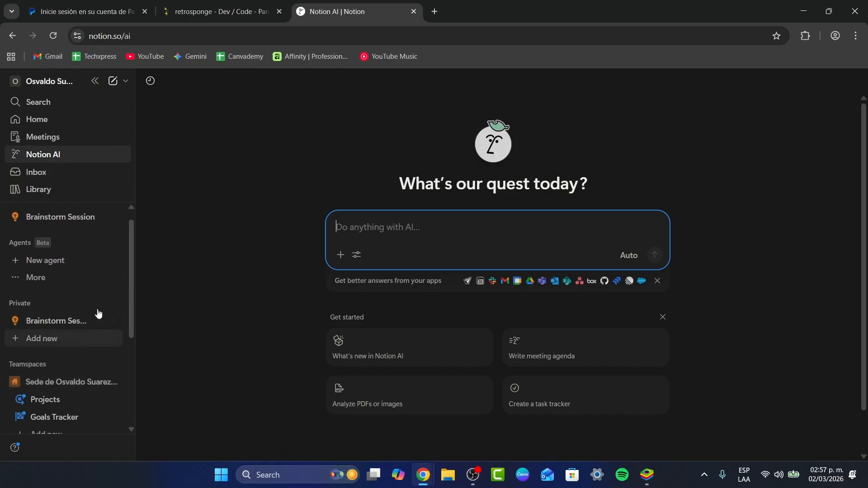